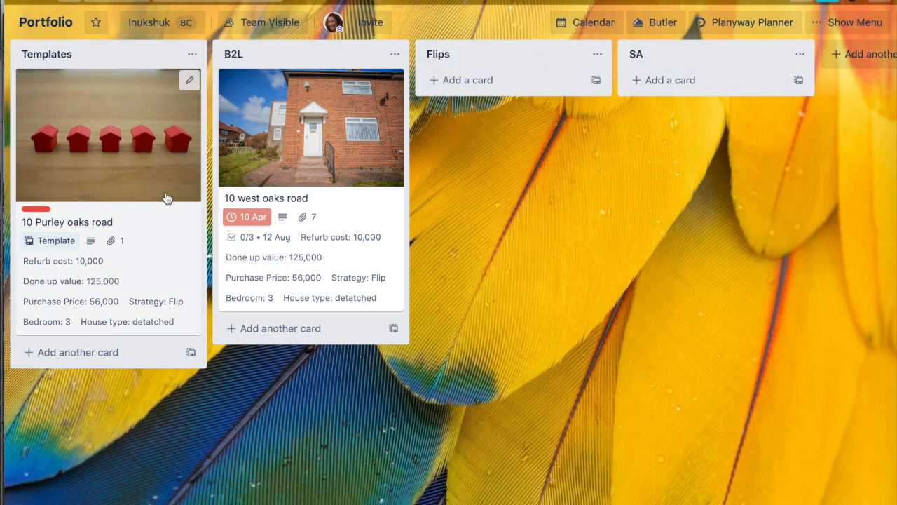
{"action": "left_click", "coordinate": [90, 222]}
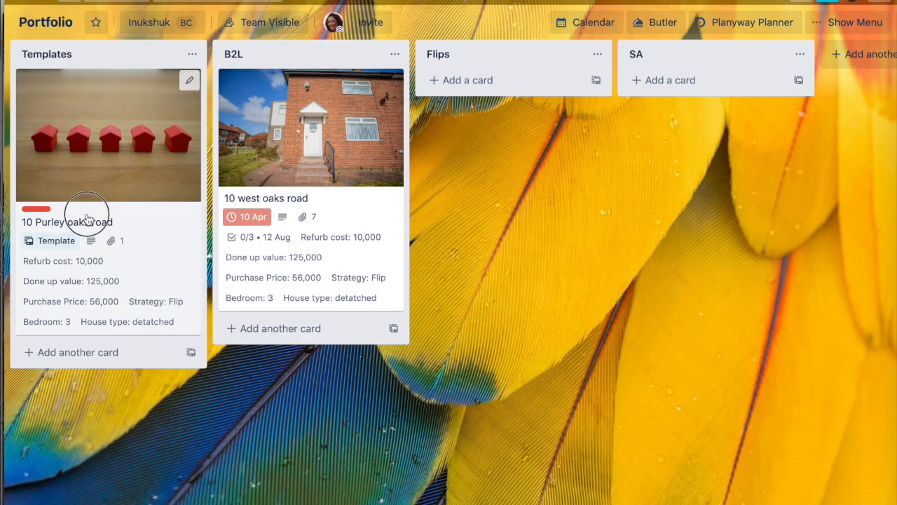
{"action": "scroll", "coordinate": [356, 304], "scroll_direction": "down", "scroll_amount": 3}
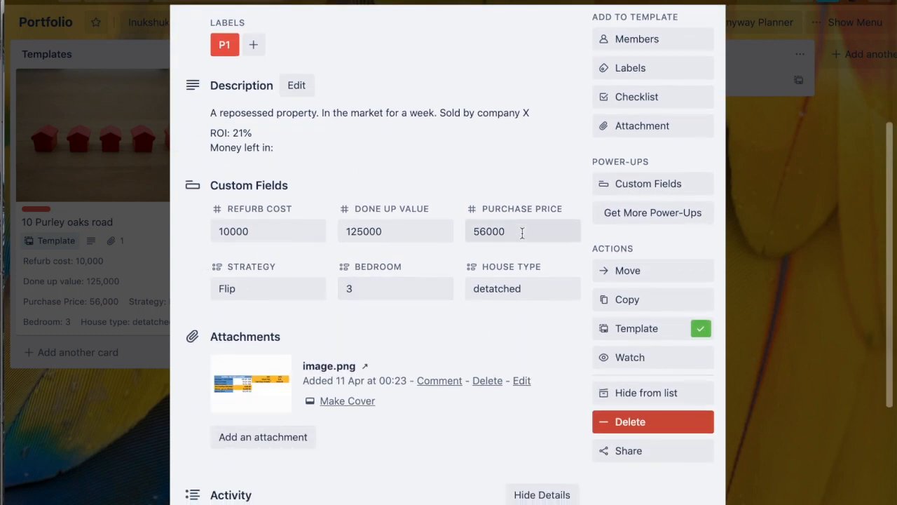
{"action": "scroll", "coordinate": [257, 177], "scroll_direction": "up", "scroll_amount": 2}
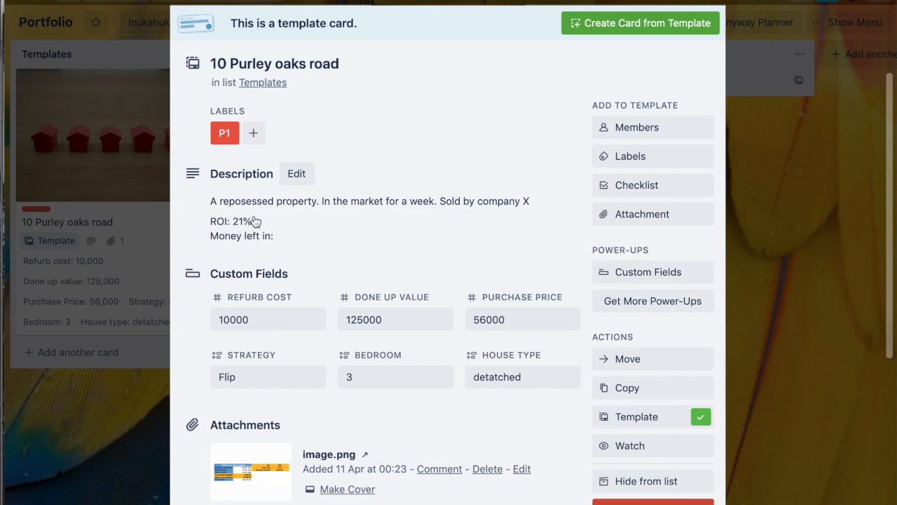
{"action": "scroll", "coordinate": [288, 261], "scroll_direction": "down", "scroll_amount": 5}
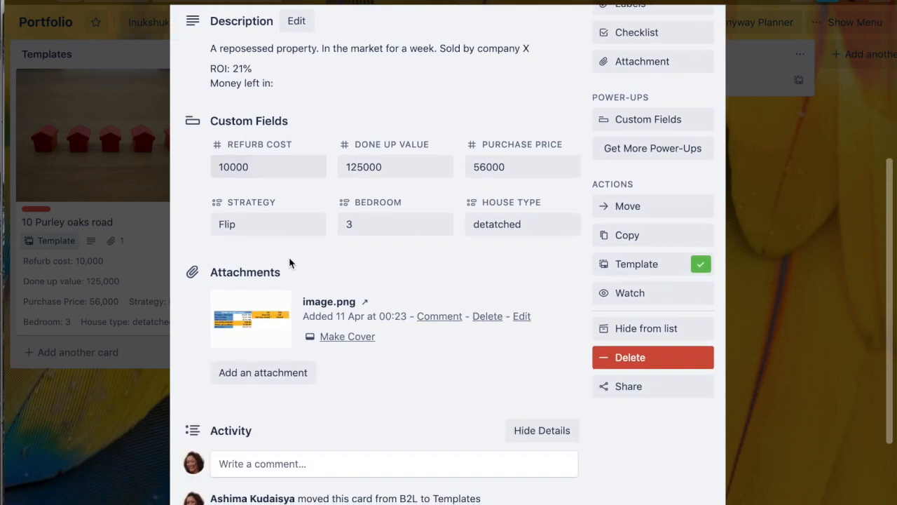
{"action": "scroll", "coordinate": [290, 262], "scroll_direction": "up", "scroll_amount": 7}
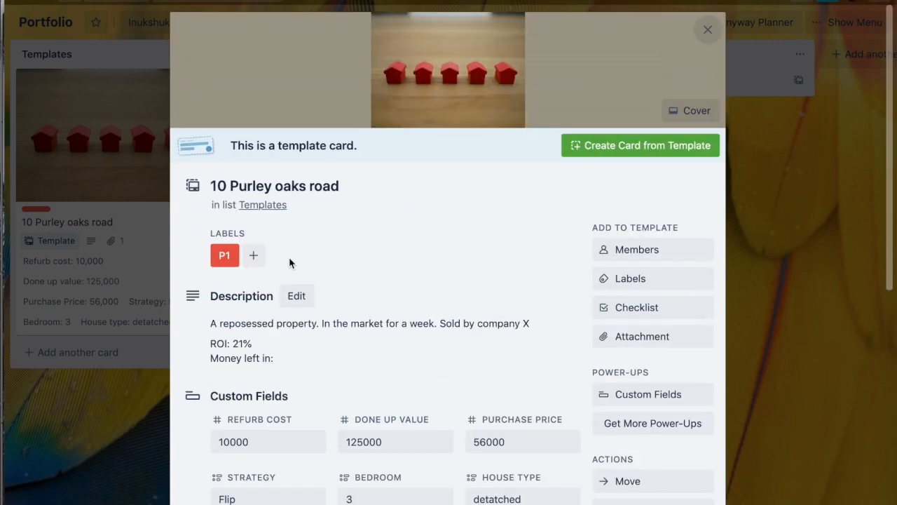
{"action": "left_click", "coordinate": [708, 28]}
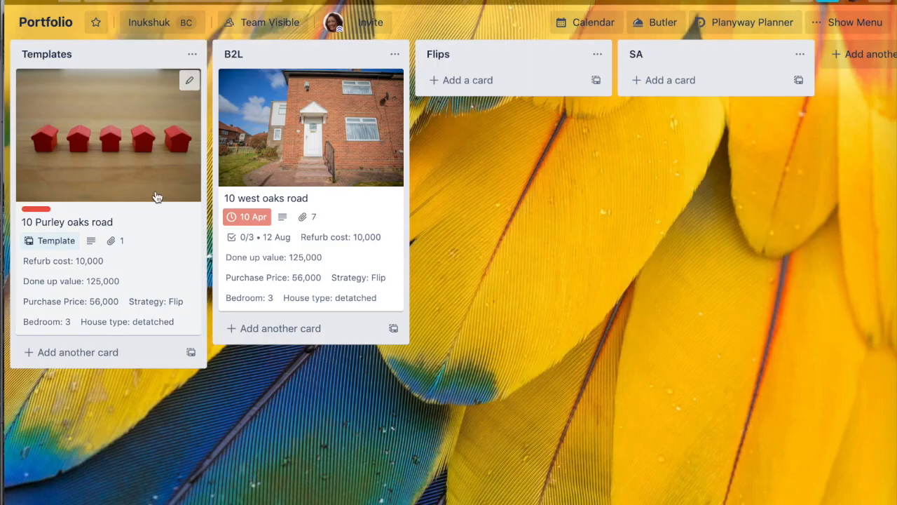
{"action": "left_click", "coordinate": [286, 199]}
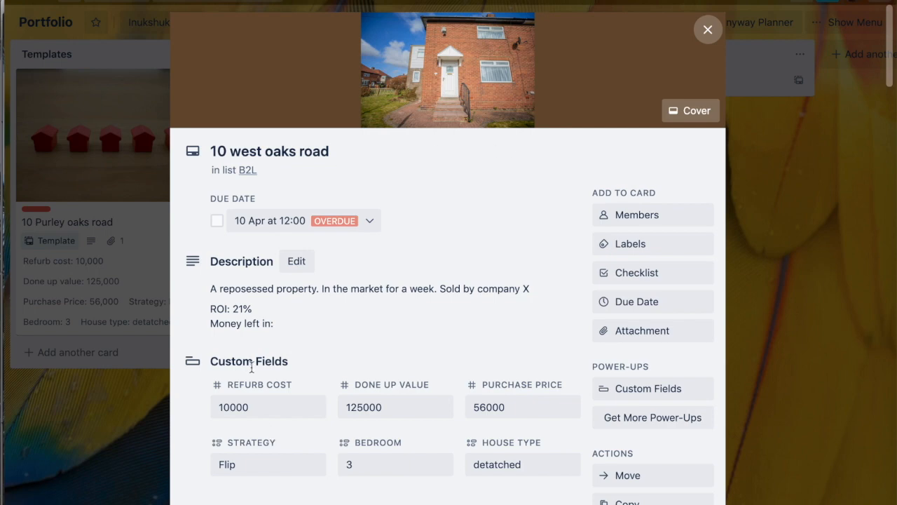
{"action": "scroll", "coordinate": [252, 370], "scroll_direction": "down", "scroll_amount": 2}
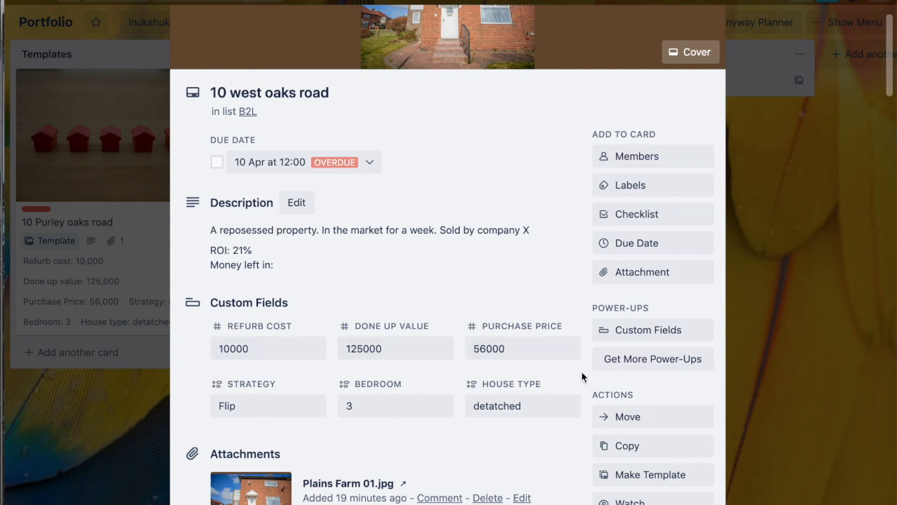
{"action": "scroll", "coordinate": [481, 400], "scroll_direction": "down", "scroll_amount": 1}
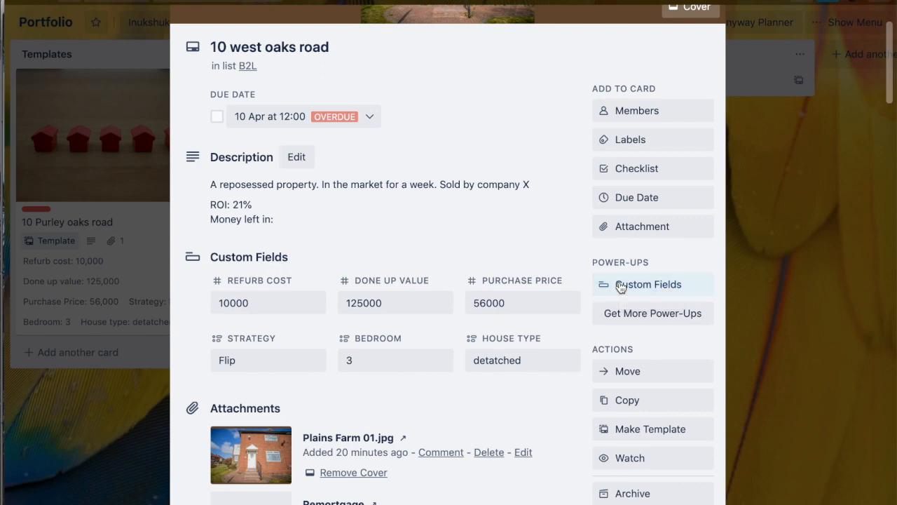
{"action": "left_click", "coordinate": [621, 286]}
{"action": "left_click", "coordinate": [638, 497]}
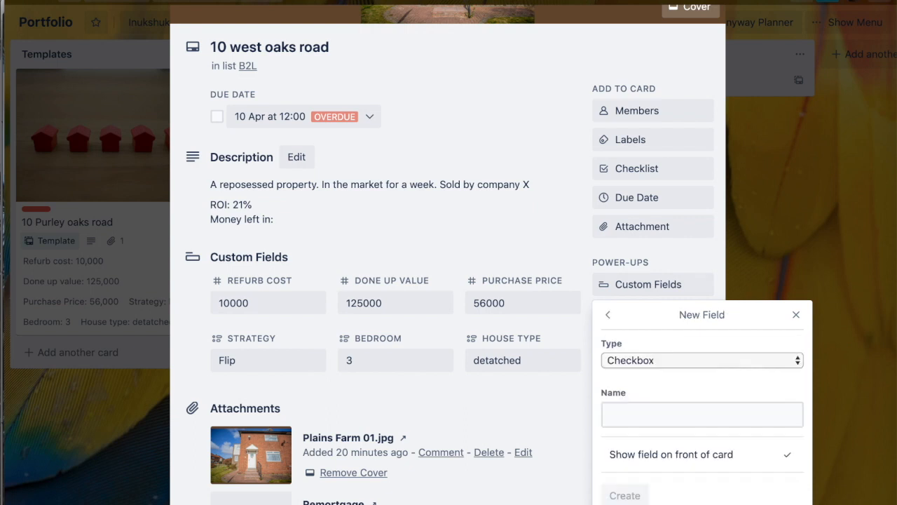
{"action": "left_click", "coordinate": [655, 361]}
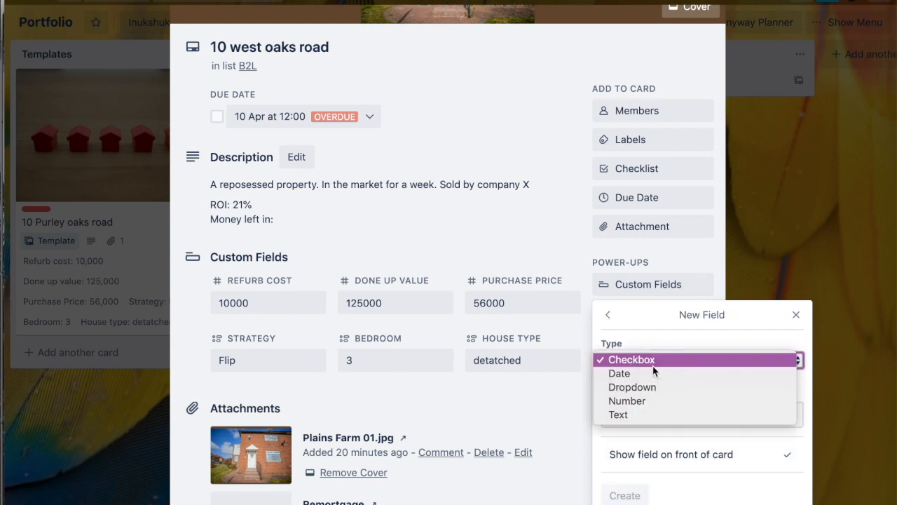
{"action": "left_click", "coordinate": [645, 414]}
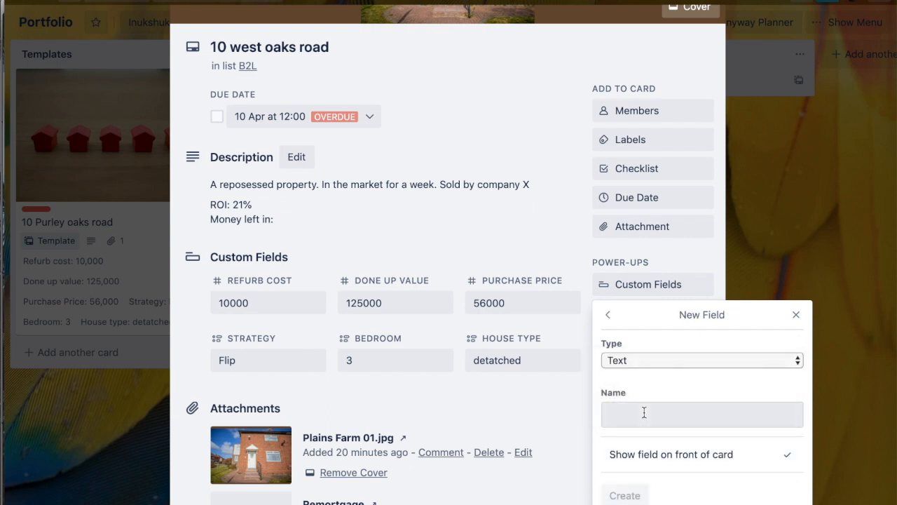
{"action": "left_click", "coordinate": [645, 413]}
{"action": "type", "text": "Mortgage/Finance"}
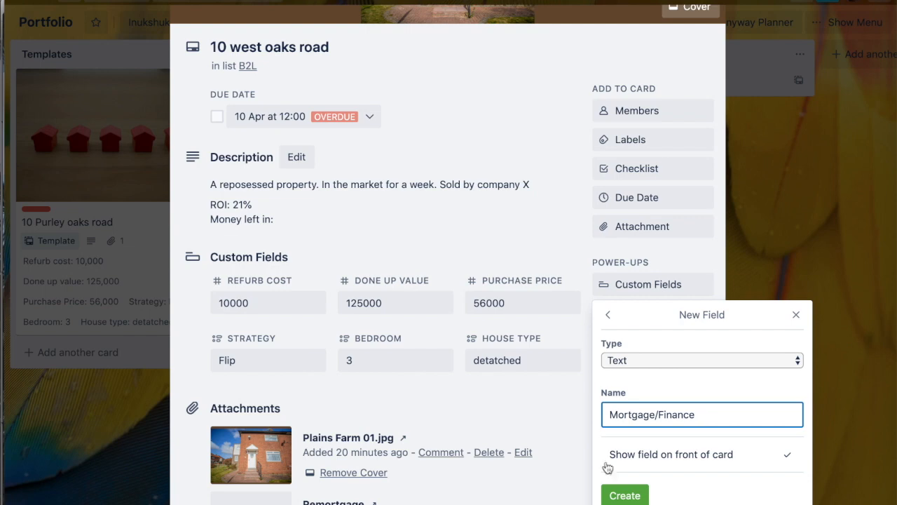
{"action": "left_click", "coordinate": [624, 495]}
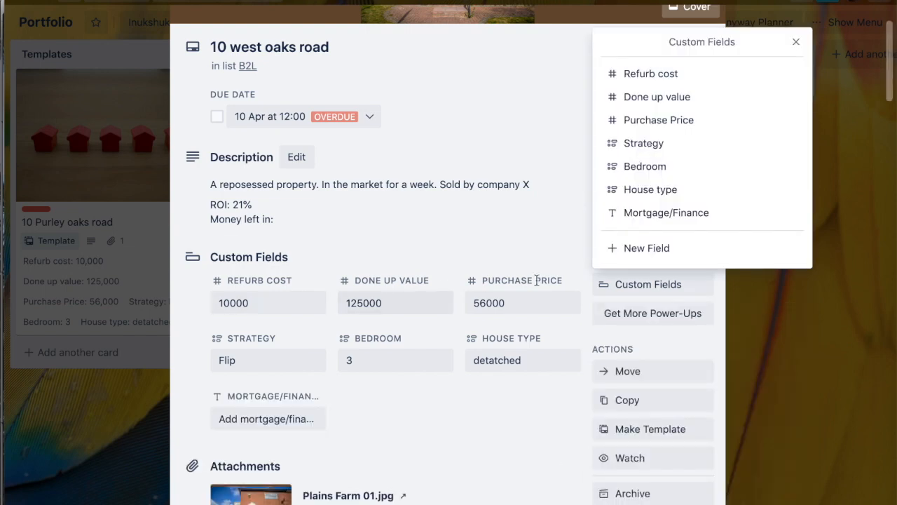
Step: Add another Text custom field named Amount Borrowed
{"action": "left_click", "coordinate": [647, 248]}
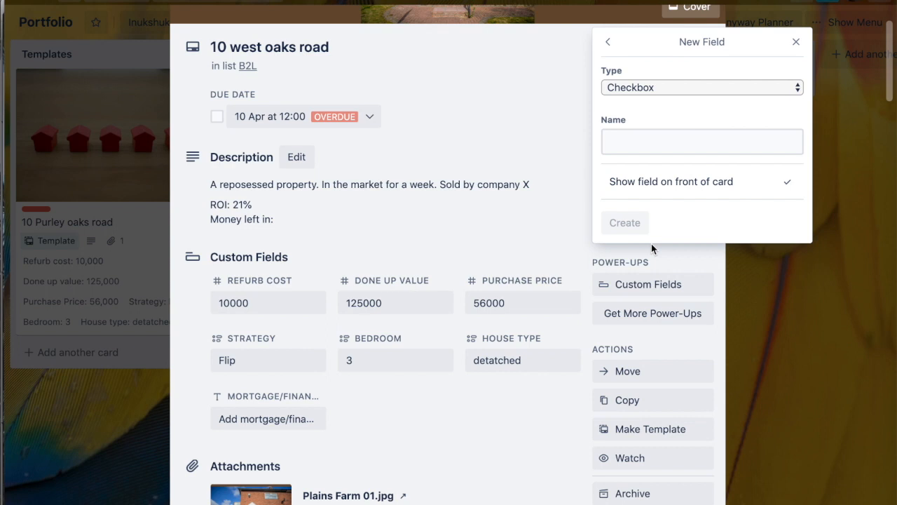
{"action": "left_click", "coordinate": [634, 88]}
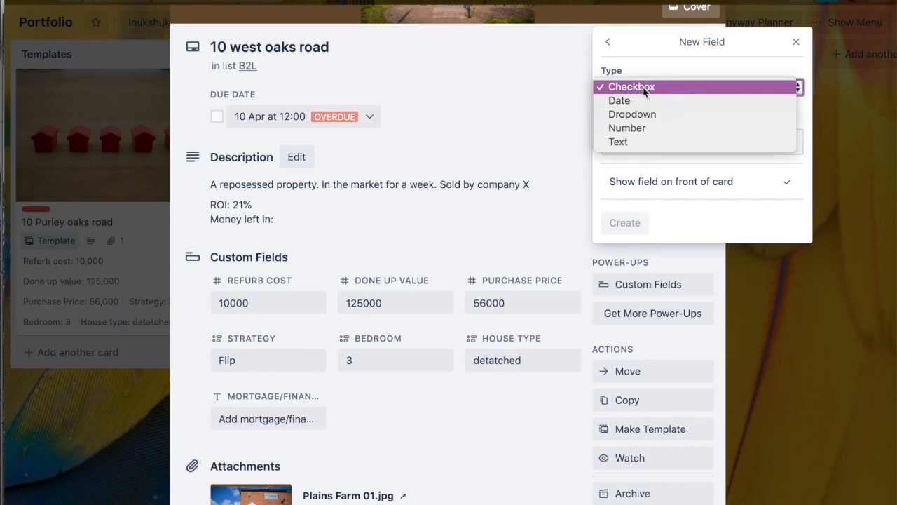
{"action": "left_click", "coordinate": [643, 143]}
{"action": "left_click", "coordinate": [631, 142]}
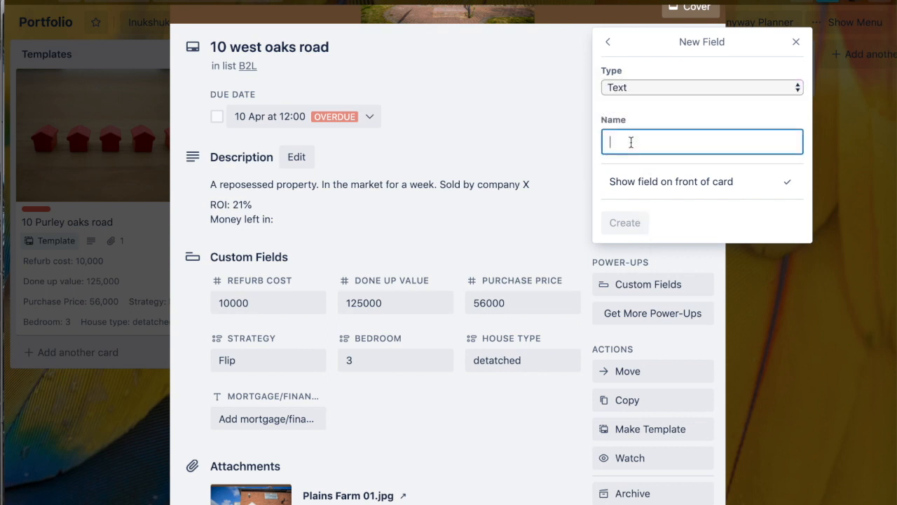
{"action": "type", "text": "Amount Borrowed"}
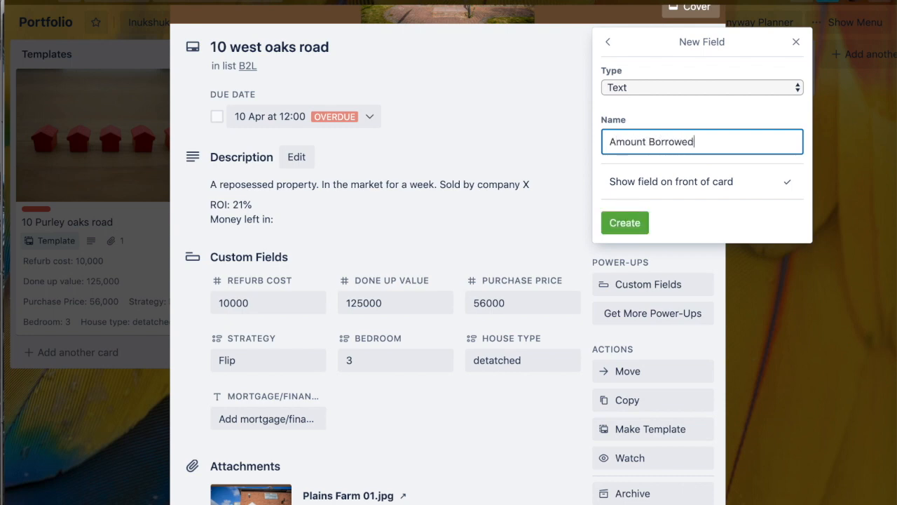
{"action": "left_click", "coordinate": [628, 223]}
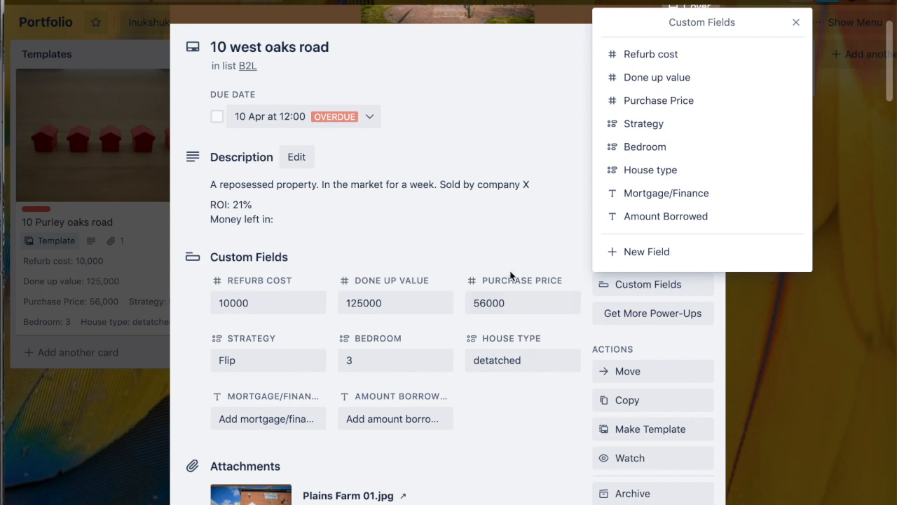
Step: Add a Date custom field named Date the property was purchased
{"action": "left_click", "coordinate": [688, 253]}
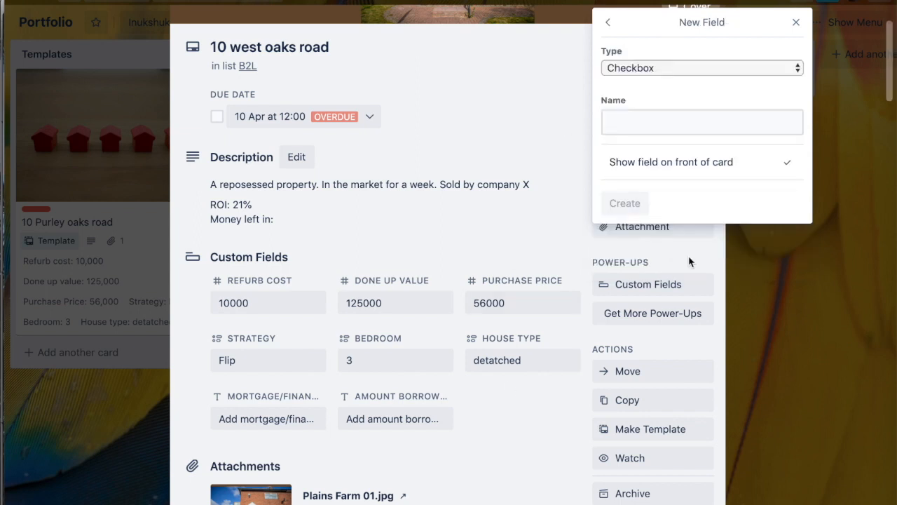
{"action": "left_click", "coordinate": [653, 68]}
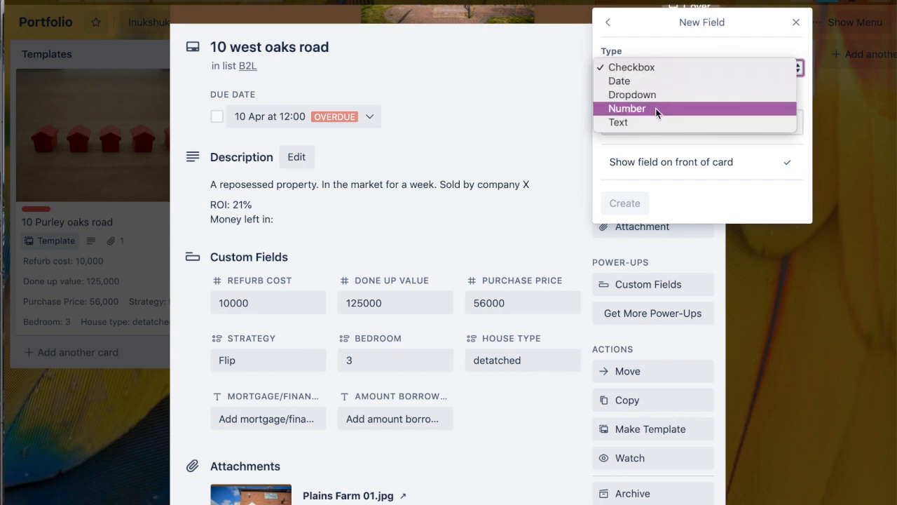
{"action": "left_click", "coordinate": [656, 80]}
{"action": "left_click", "coordinate": [642, 128]}
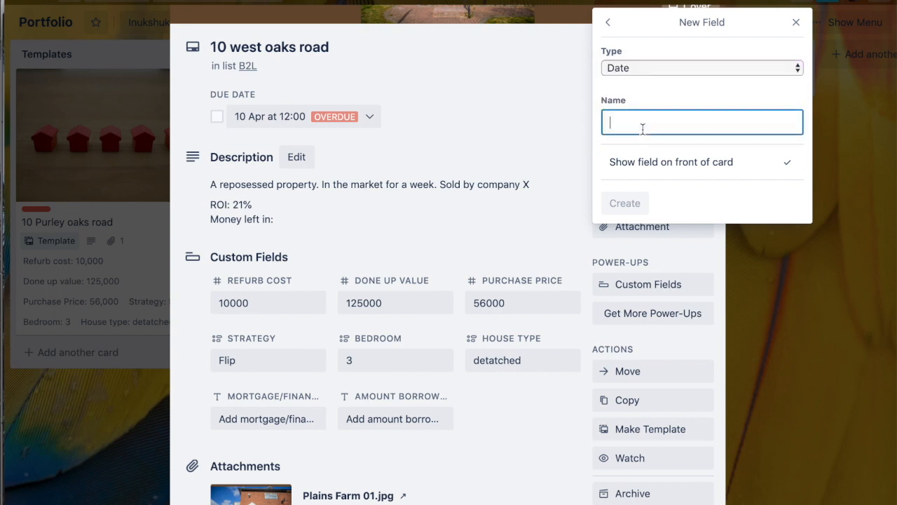
{"action": "type", "text": "Date the "}
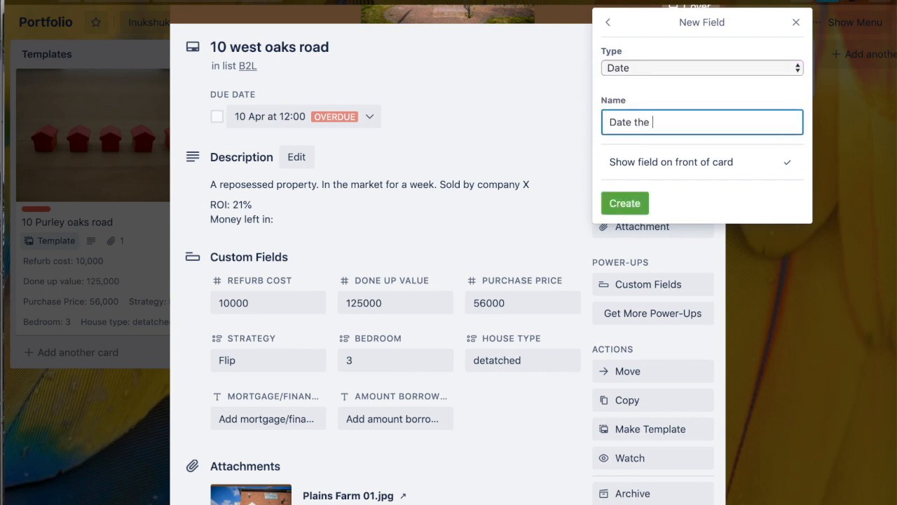
{"action": "type", "text": "property was purchased"}
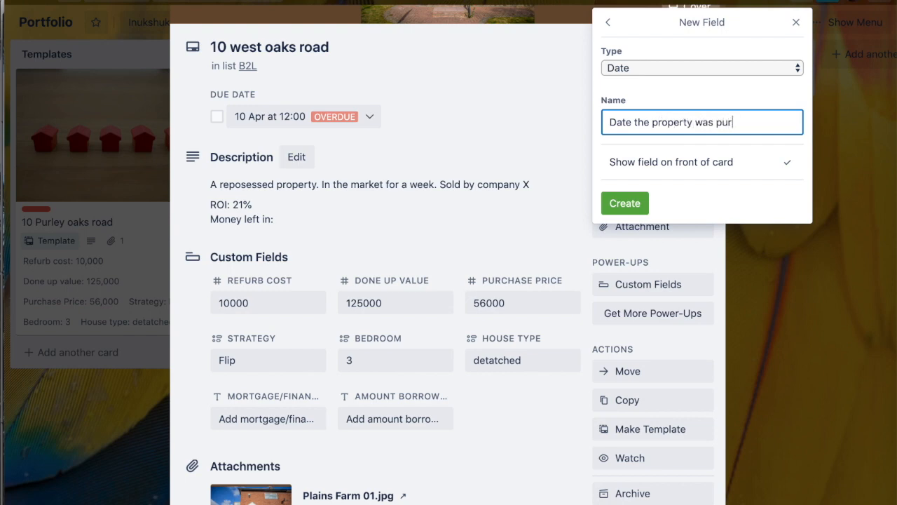
{"action": "key", "text": "Return"}
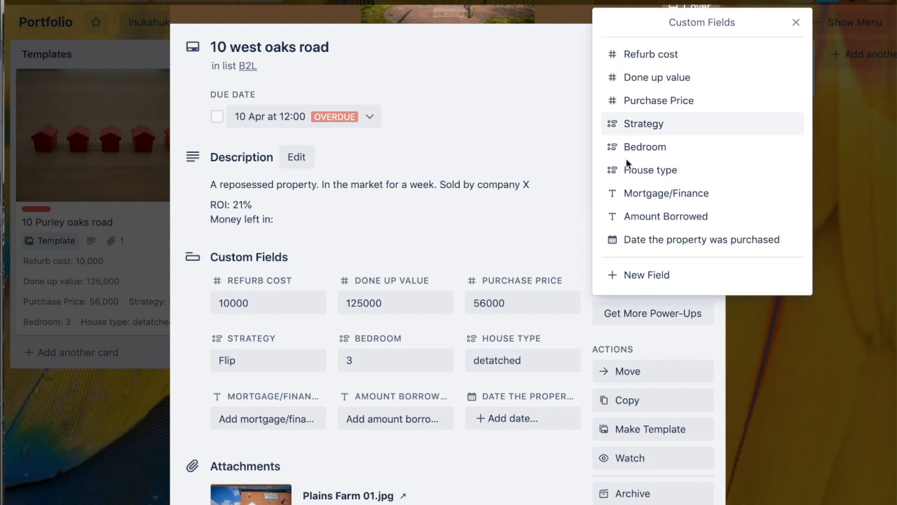
Step: Reorder the custom fields so Date the property was purchased comes first in the list
{"action": "left_click", "coordinate": [504, 397]}
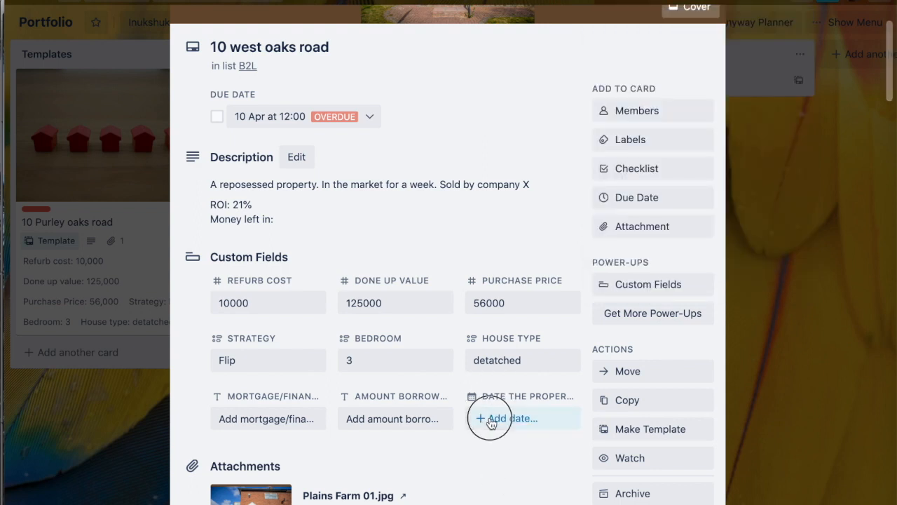
{"action": "left_click", "coordinate": [672, 285]}
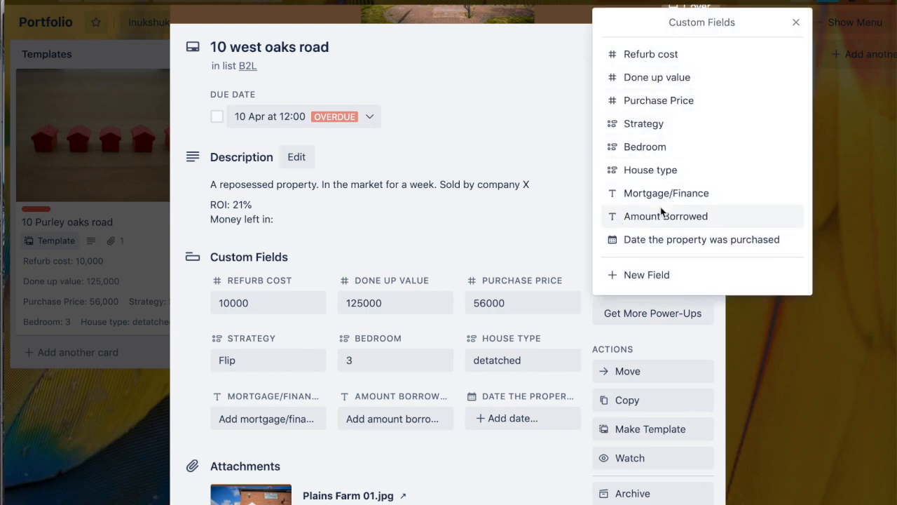
{"action": "right_click", "coordinate": [679, 240]}
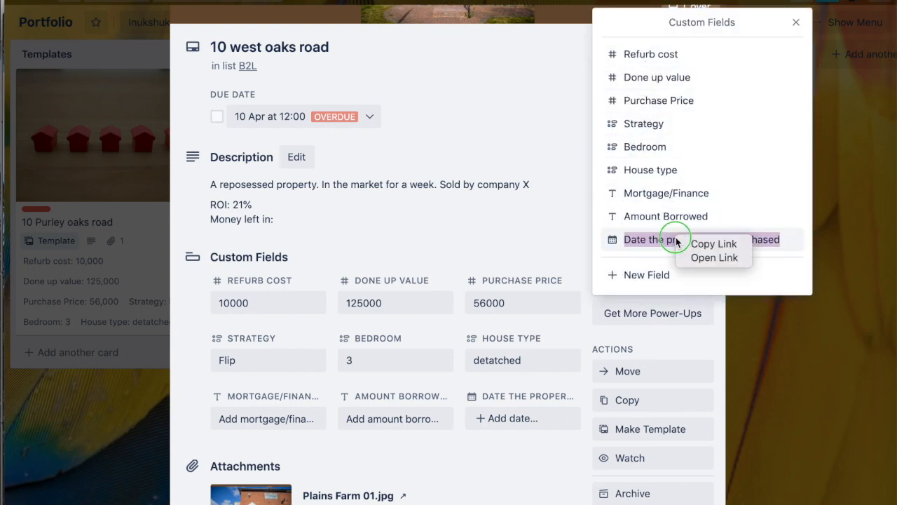
{"action": "left_click", "coordinate": [641, 251]}
{"action": "left_click_drag", "start_coordinate": [676, 240], "coordinate": [665, 116]}
{"action": "left_click_drag", "start_coordinate": [613, 241], "coordinate": [611, 54]}
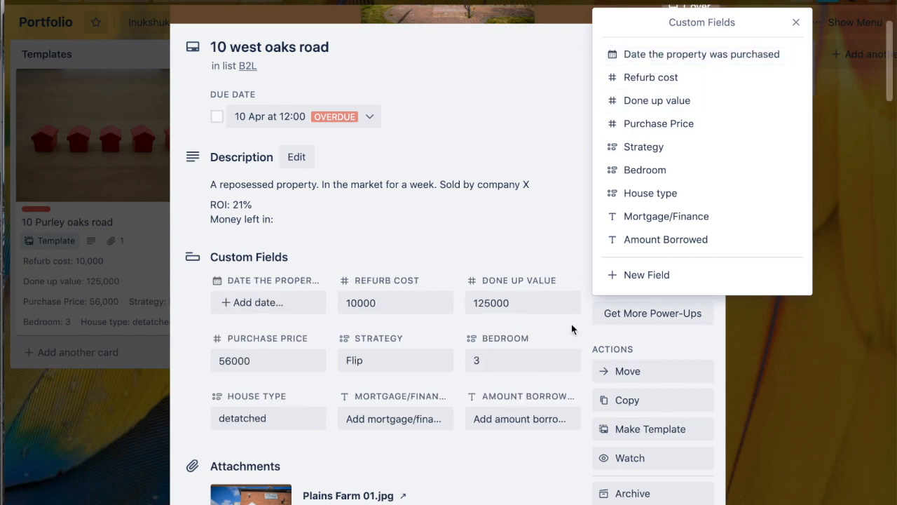
{"action": "left_click", "coordinate": [442, 466]}
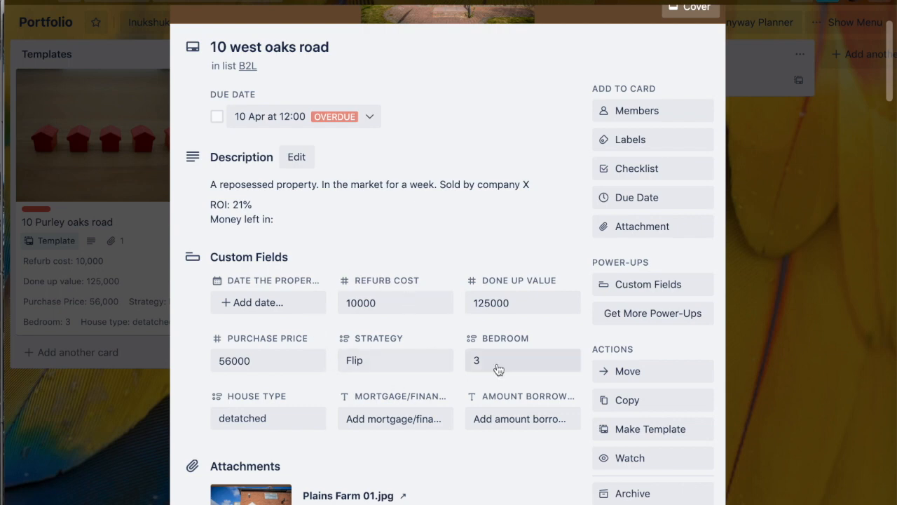
Step: Add a Text custom field named EPC-pre refurb to the card
{"action": "left_click", "coordinate": [659, 284]}
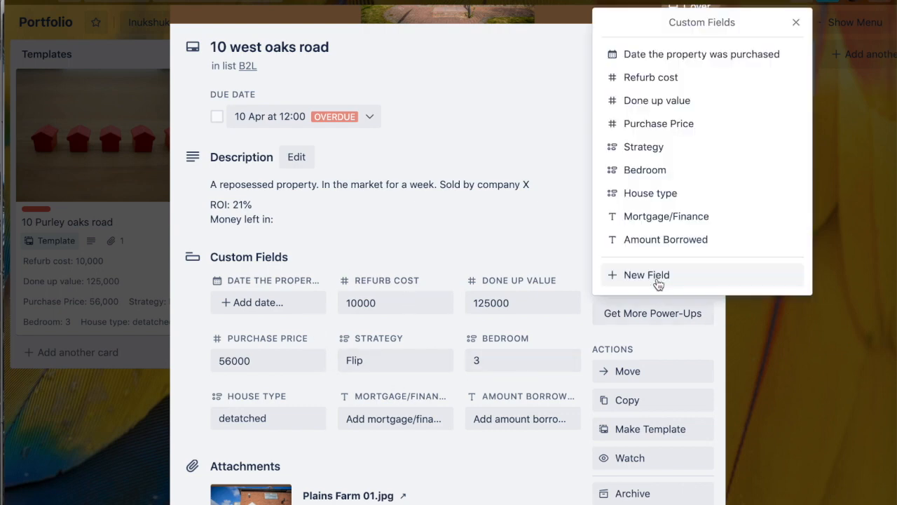
{"action": "left_click", "coordinate": [658, 281]}
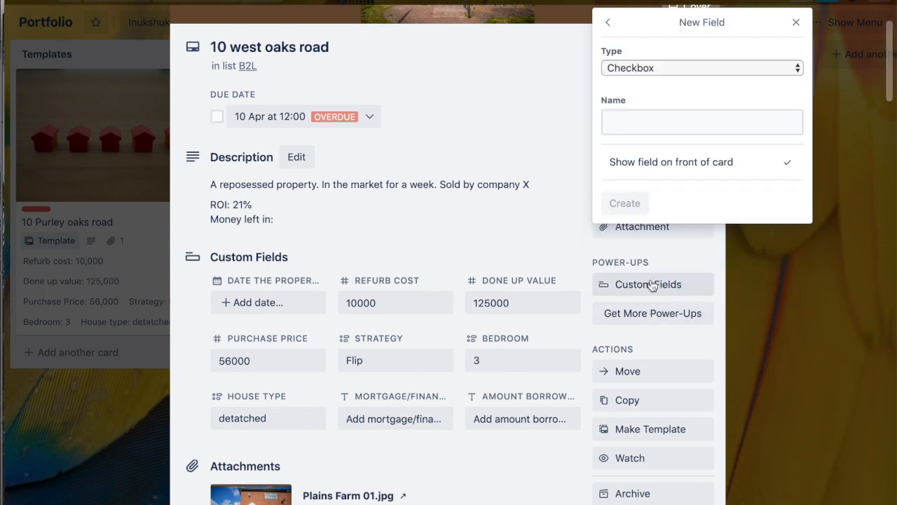
{"action": "left_click", "coordinate": [648, 67]}
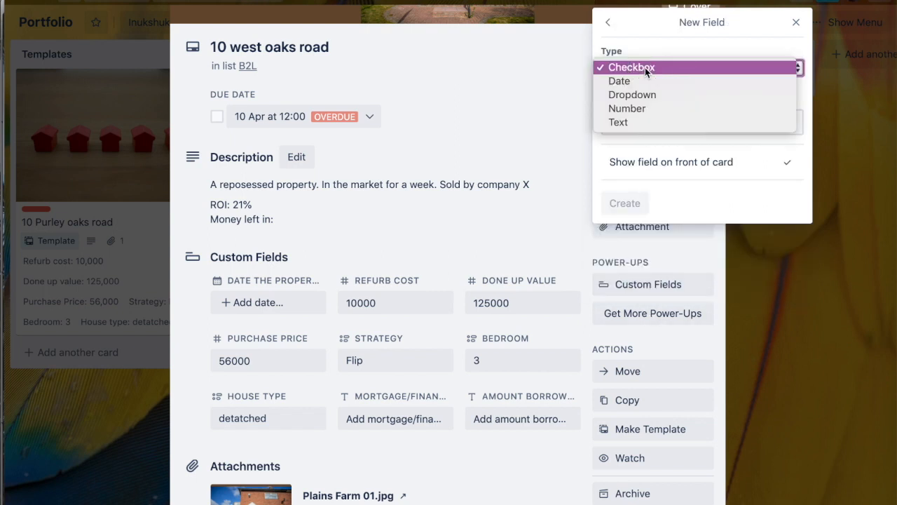
{"action": "left_click", "coordinate": [645, 122]}
{"action": "left_click", "coordinate": [640, 120]}
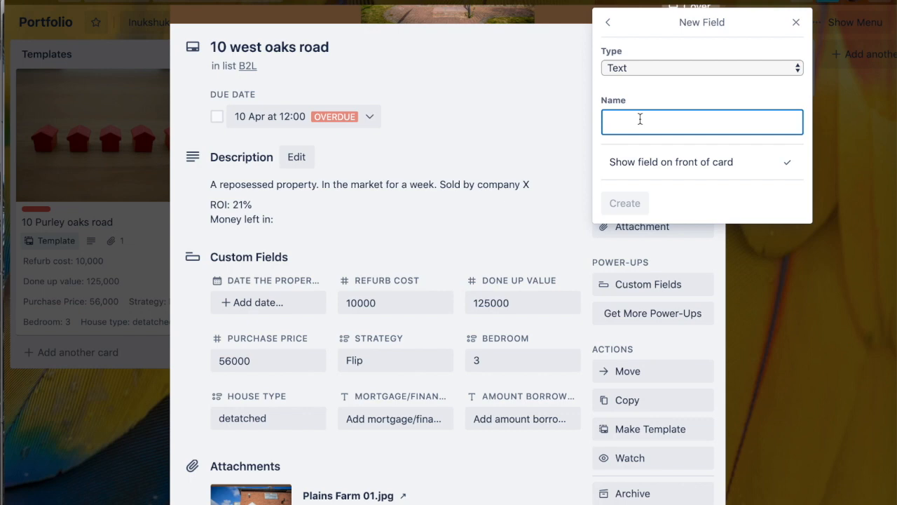
{"action": "type", "text": "EPC "}
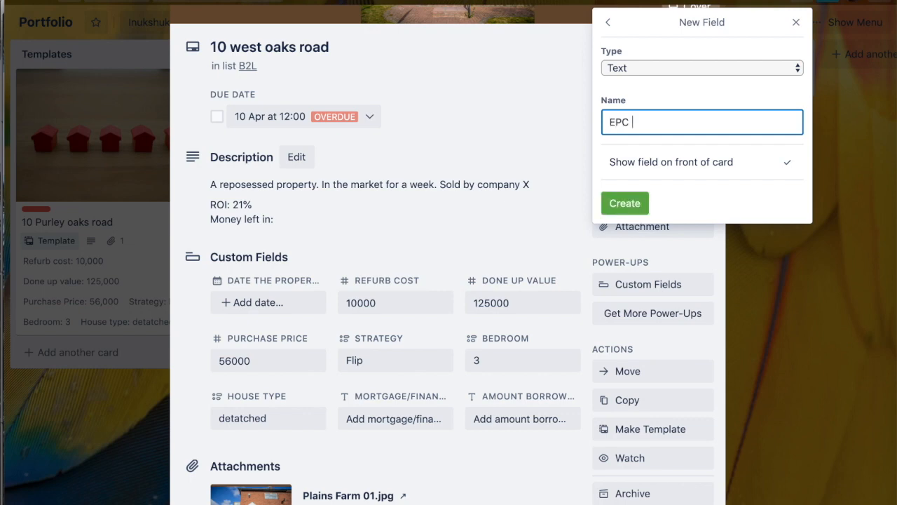
{"action": "type", "text": "-pre refurb"}
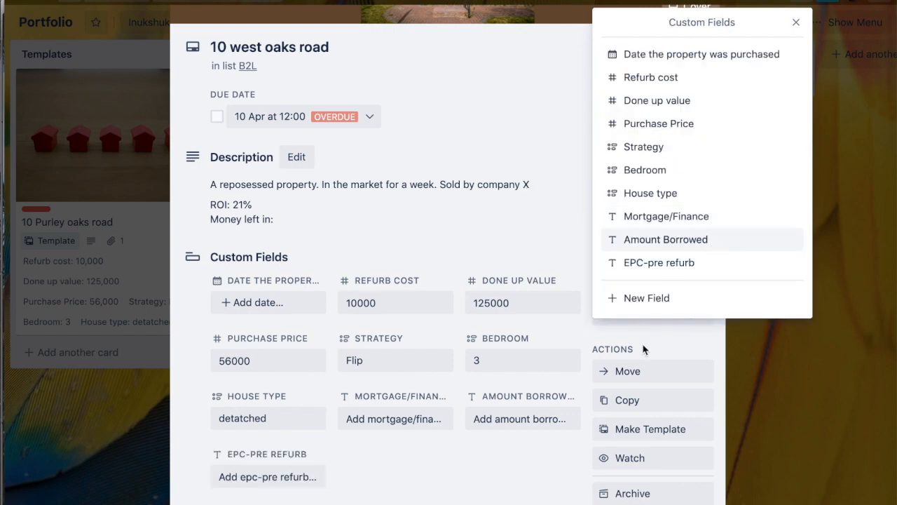
Step: Add another Text custom field named EPC-post refurb and close the custom fields list
{"action": "left_click", "coordinate": [647, 300]}
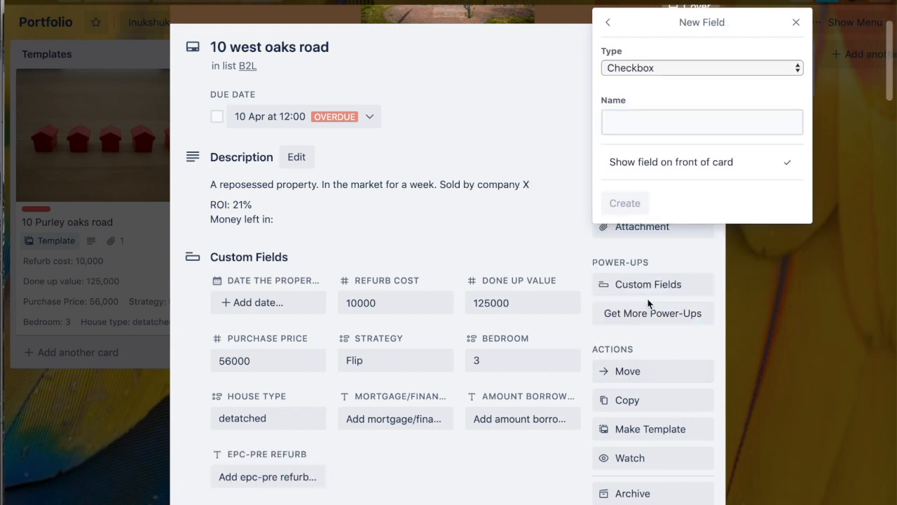
{"action": "left_click", "coordinate": [642, 68]}
{"action": "left_click", "coordinate": [643, 122]}
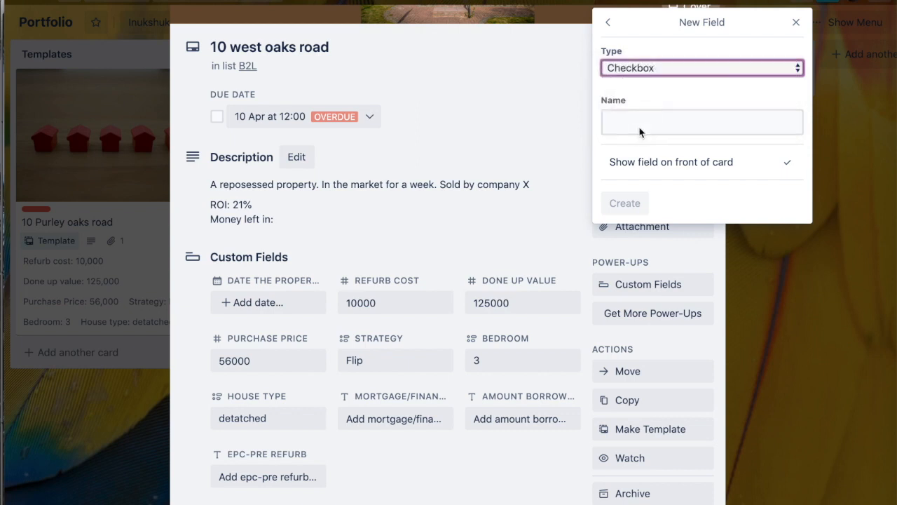
{"action": "type", "text": "EP"}
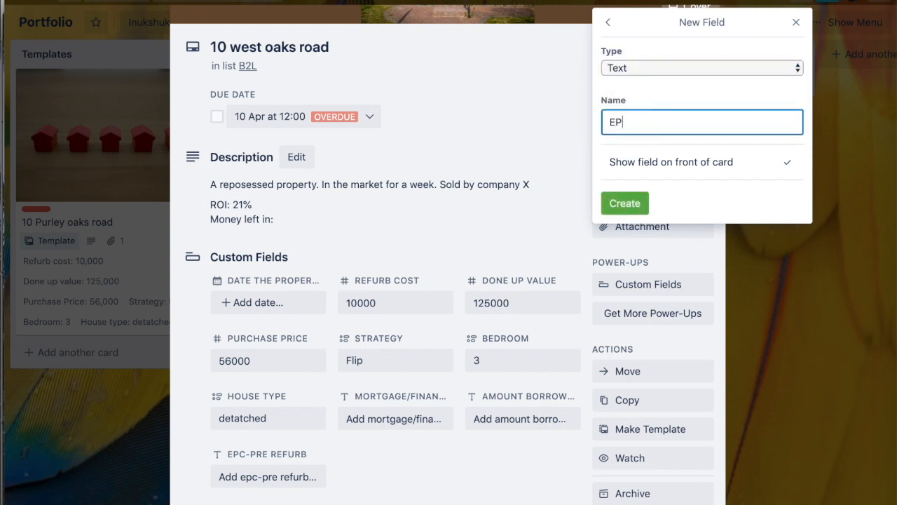
{"action": "type", "text": "C-post refurb"}
{"action": "key", "text": "Return"}
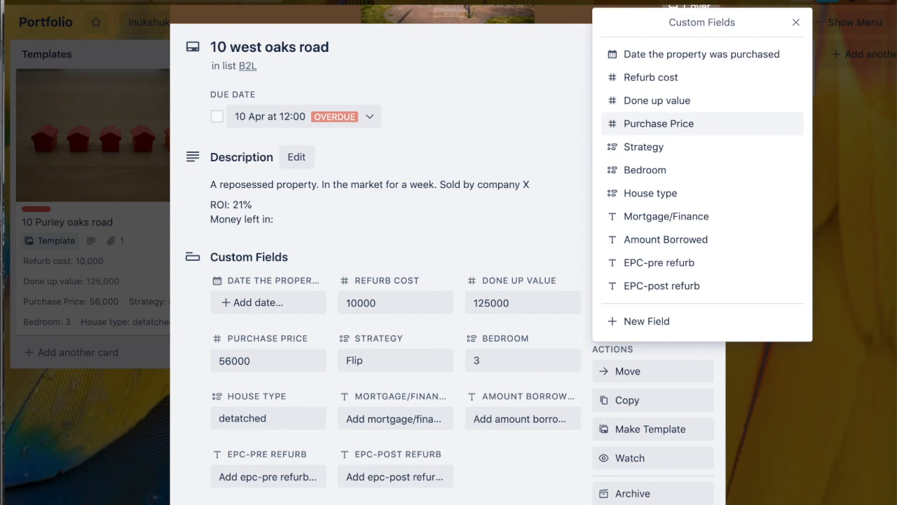
{"action": "left_click", "coordinate": [542, 222]}
{"action": "left_click", "coordinate": [519, 122]}
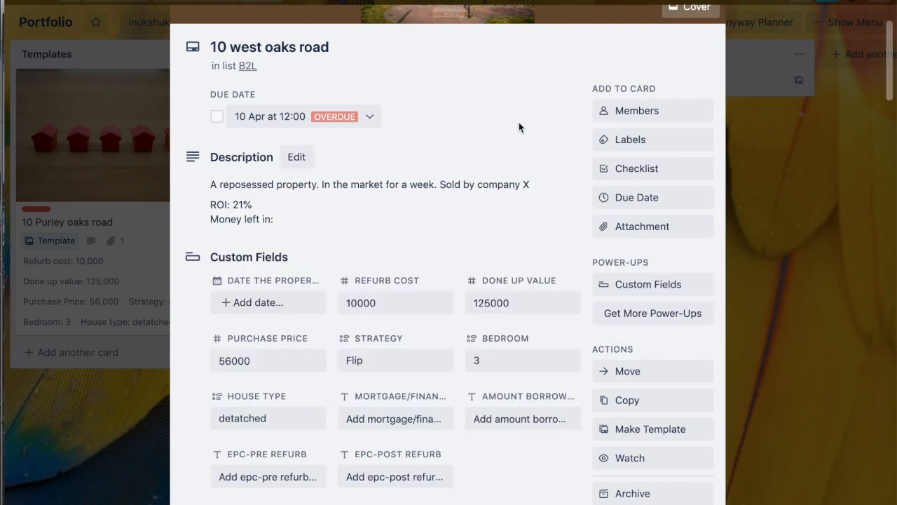
Step: Review the card's custom fields and close the card to return to the board
{"action": "scroll", "coordinate": [503, 367], "scroll_direction": "down", "scroll_amount": 1}
{"action": "scroll", "coordinate": [504, 367], "scroll_direction": "down", "scroll_amount": 1}
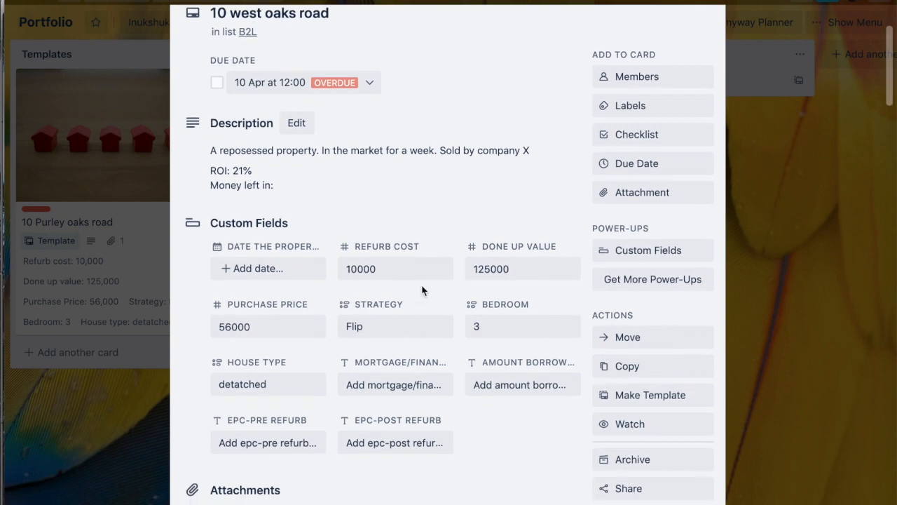
{"action": "scroll", "coordinate": [470, 401], "scroll_direction": "up", "scroll_amount": 4}
{"action": "left_click", "coordinate": [705, 29]}
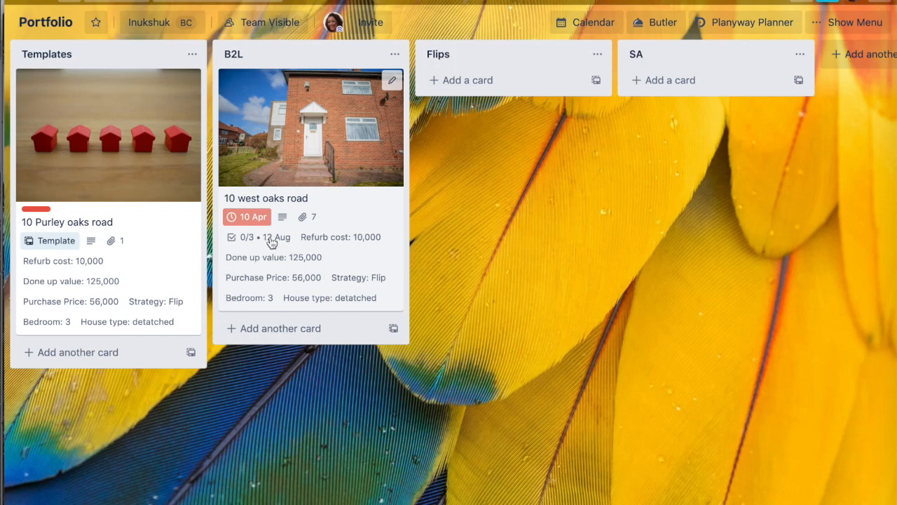
{"action": "left_click", "coordinate": [375, 261]}
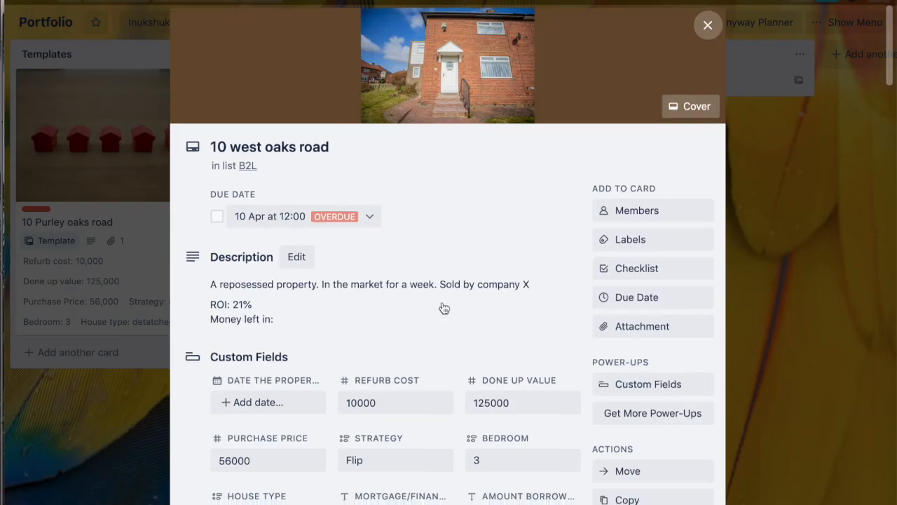
{"action": "scroll", "coordinate": [444, 306], "scroll_direction": "down", "scroll_amount": 1}
{"action": "left_click", "coordinate": [250, 354]}
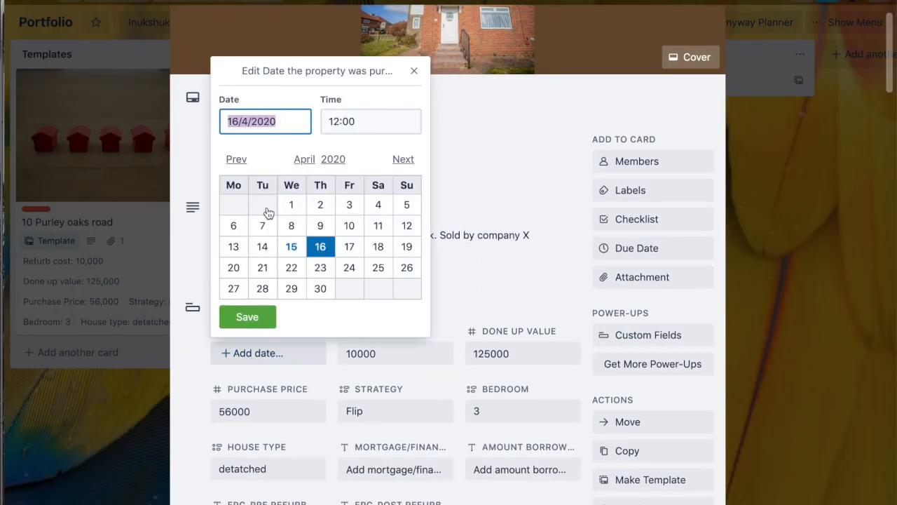
{"action": "left_click", "coordinate": [291, 246]}
{"action": "left_click", "coordinate": [246, 317]}
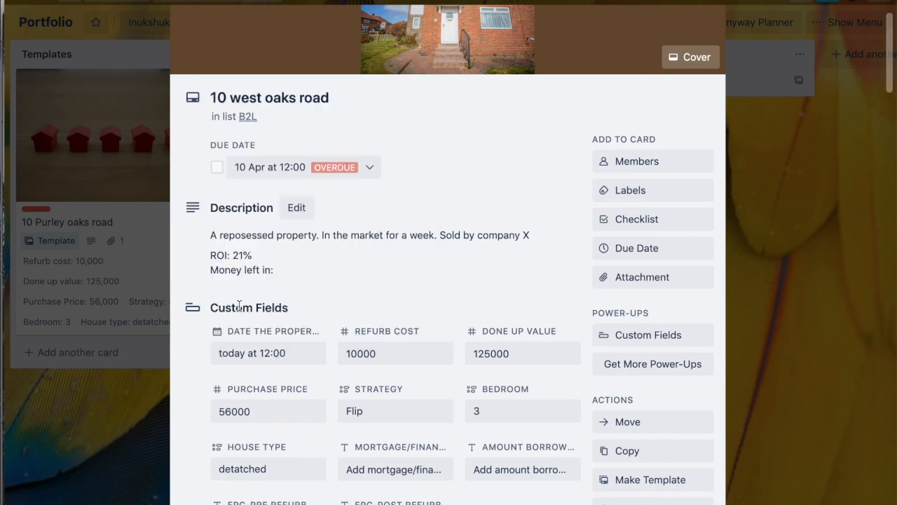
{"action": "scroll", "coordinate": [729, 33], "scroll_direction": "up", "scroll_amount": 2}
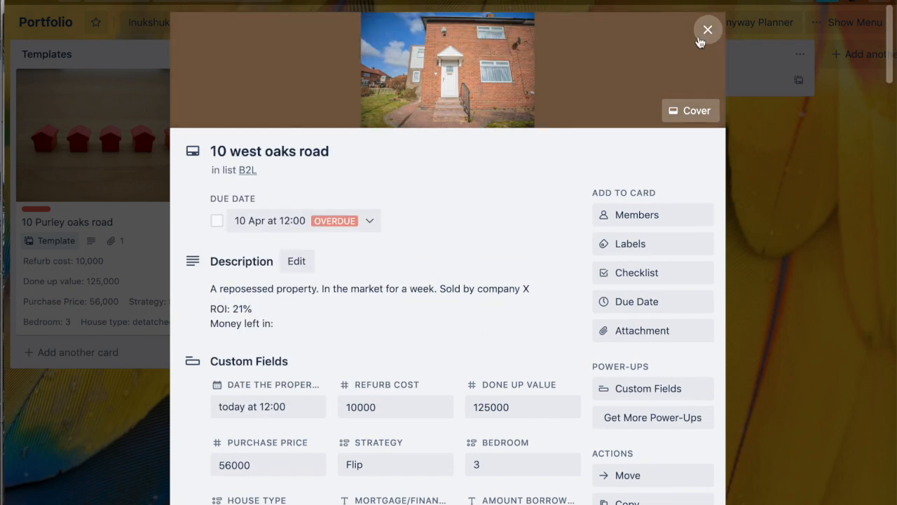
{"action": "left_click", "coordinate": [704, 30]}
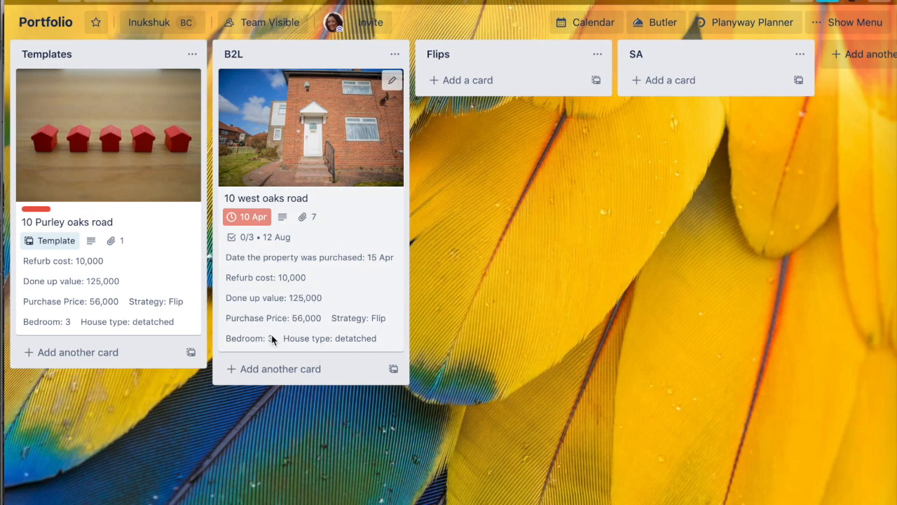
Step: Reopen the card and change its due date to 10/9/2020
{"action": "left_click", "coordinate": [312, 212]}
{"action": "scroll", "coordinate": [438, 349], "scroll_direction": "down", "scroll_amount": 3}
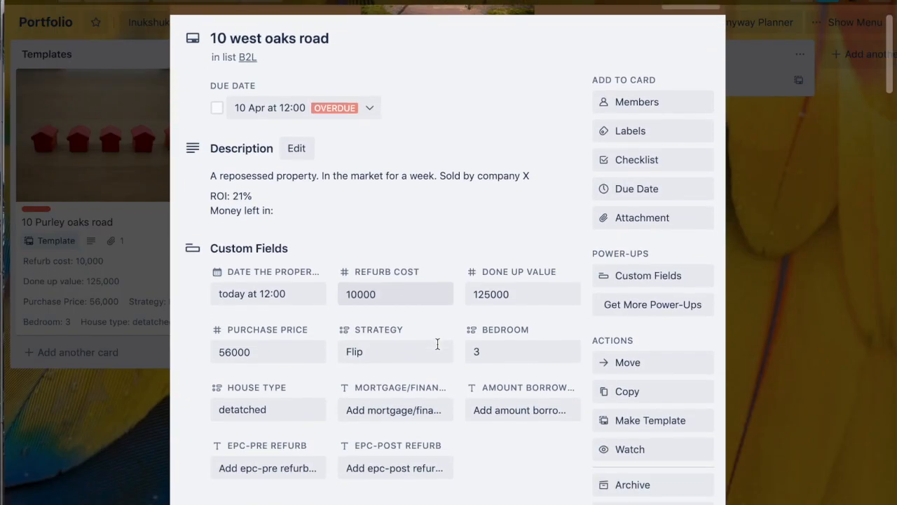
{"action": "scroll", "coordinate": [530, 380], "scroll_direction": "down", "scroll_amount": 2}
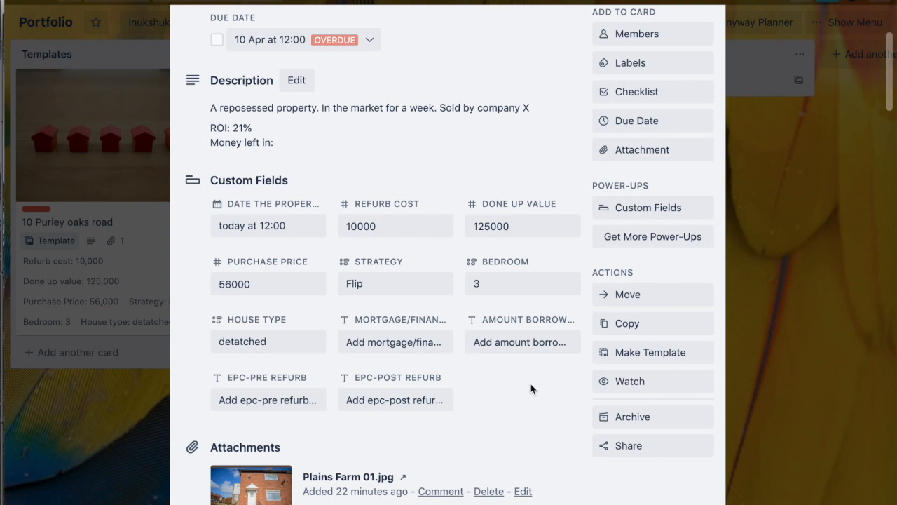
{"action": "scroll", "coordinate": [531, 389], "scroll_direction": "down", "scroll_amount": 4}
{"action": "scroll", "coordinate": [531, 389], "scroll_direction": "up", "scroll_amount": 3}
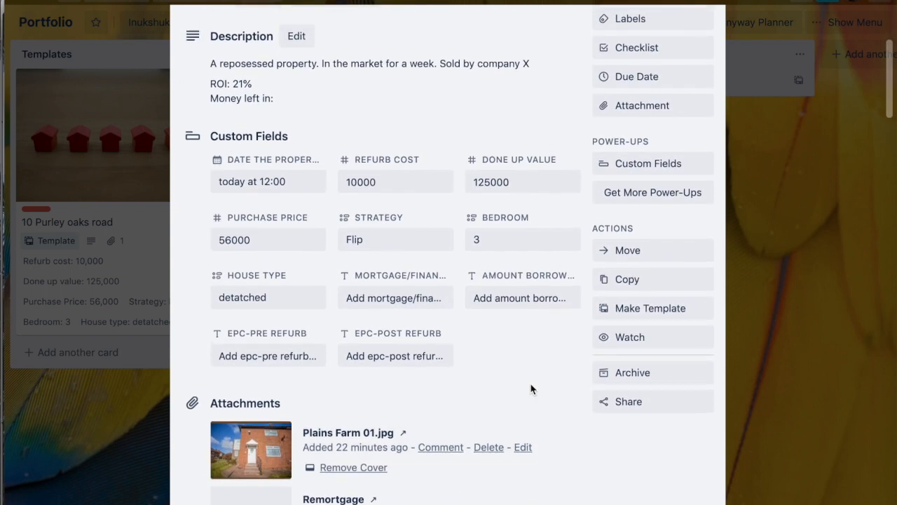
{"action": "scroll", "coordinate": [531, 390], "scroll_direction": "up", "scroll_amount": 1}
{"action": "scroll", "coordinate": [637, 144], "scroll_direction": "up", "scroll_amount": 1}
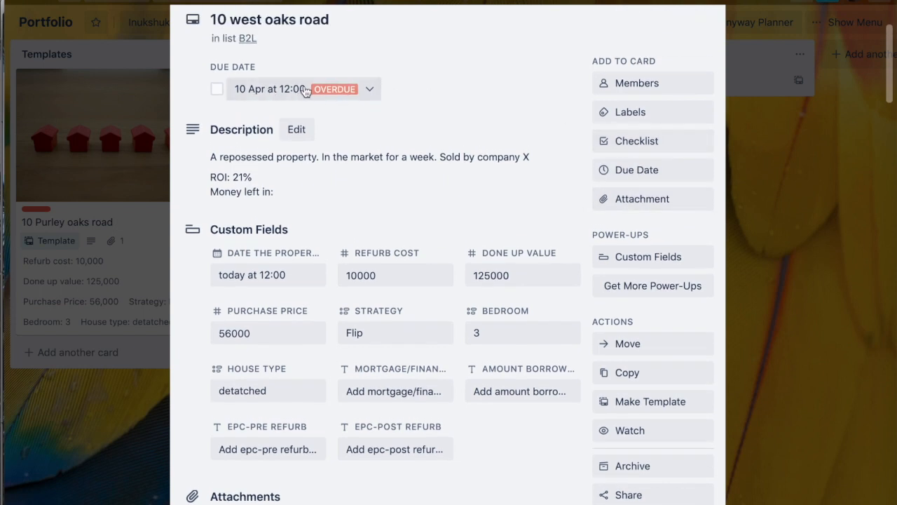
{"action": "left_click", "coordinate": [279, 90]}
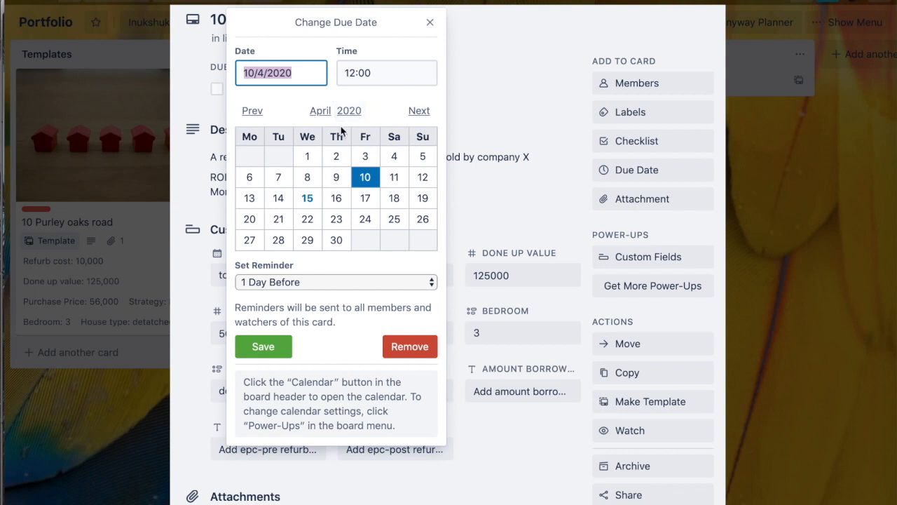
{"action": "left_click", "coordinate": [260, 75]}
{"action": "key", "text": "BackSpace"}
{"action": "type", "text": "9"}
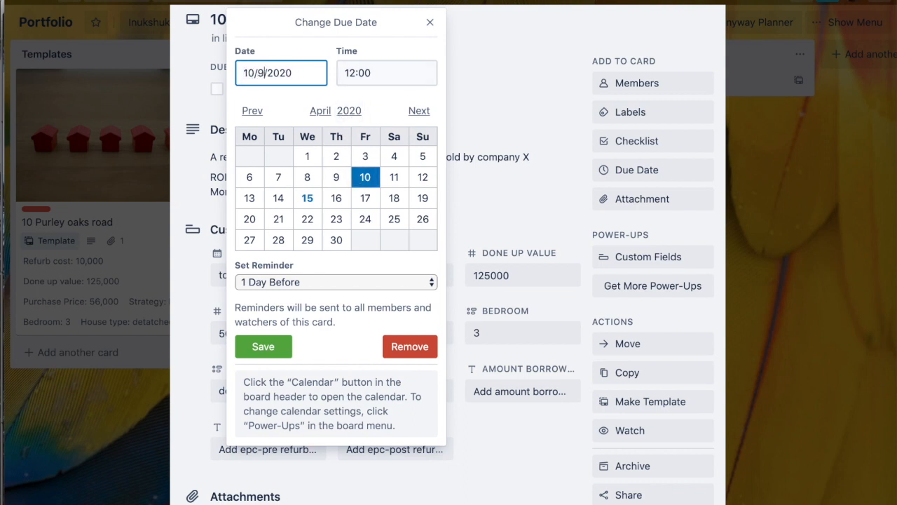
{"action": "key", "text": "Return"}
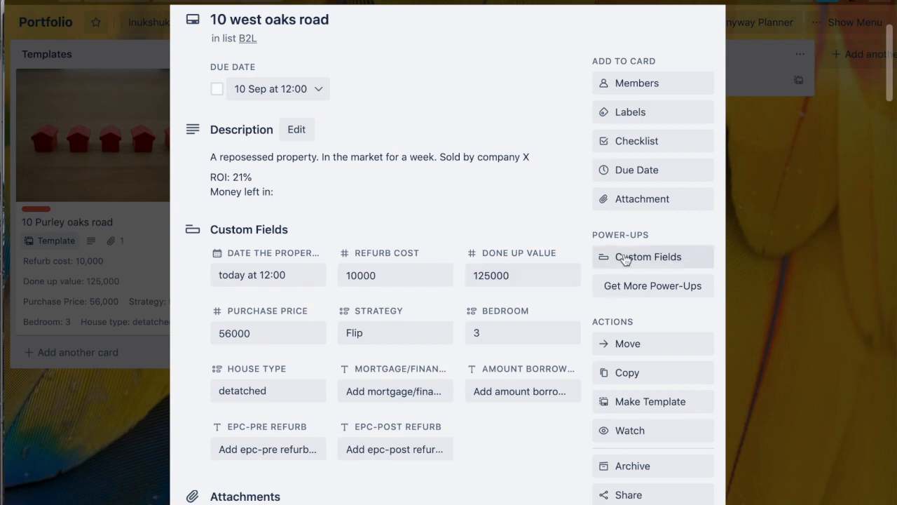
Step: Scroll through the card's attachments, checklist and activity history
{"action": "scroll", "coordinate": [516, 276], "scroll_direction": "down", "scroll_amount": 3}
{"action": "scroll", "coordinate": [516, 280], "scroll_direction": "down", "scroll_amount": 10}
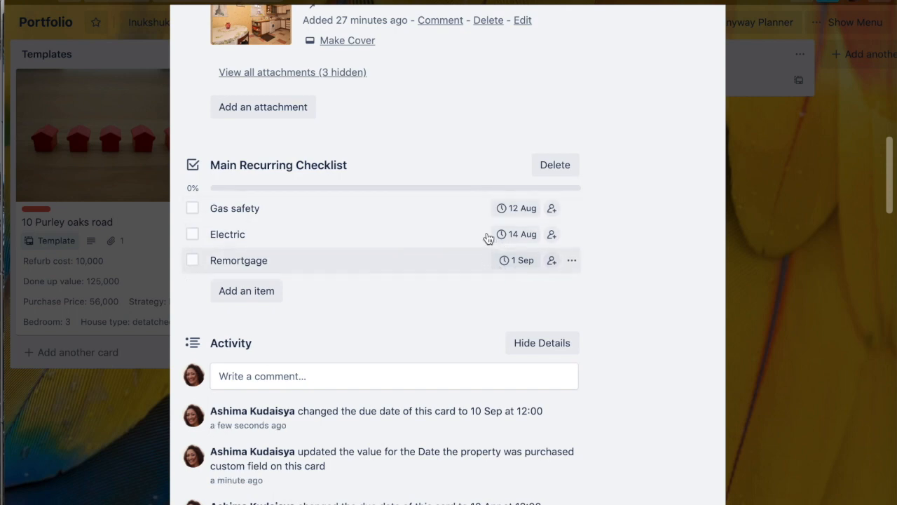
{"action": "scroll", "coordinate": [487, 237], "scroll_direction": "up", "scroll_amount": 1}
{"action": "scroll", "coordinate": [489, 238], "scroll_direction": "down", "scroll_amount": 5}
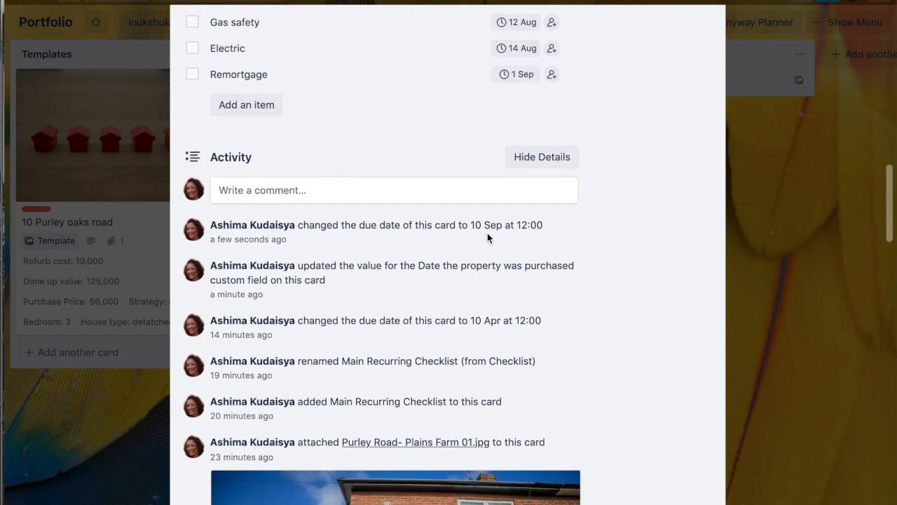
{"action": "scroll", "coordinate": [488, 233], "scroll_direction": "up", "scroll_amount": 12}
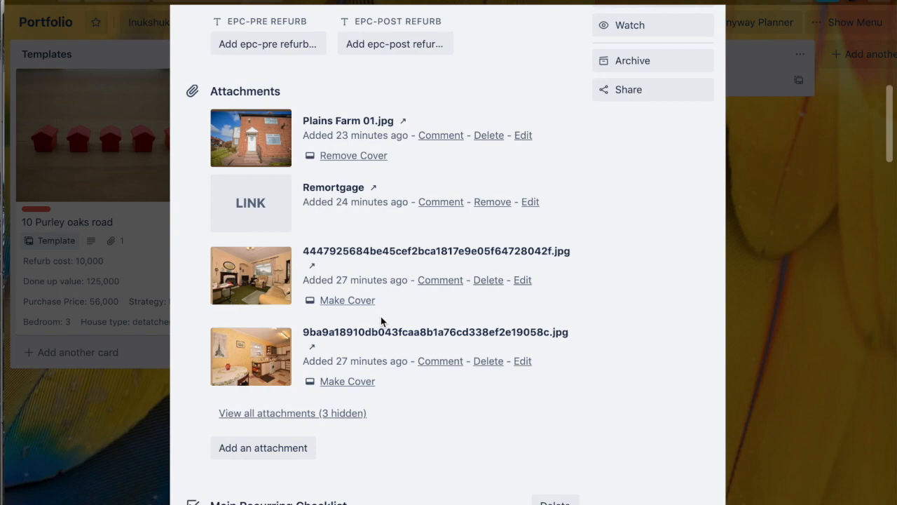
{"action": "scroll", "coordinate": [381, 319], "scroll_direction": "down", "scroll_amount": 15}
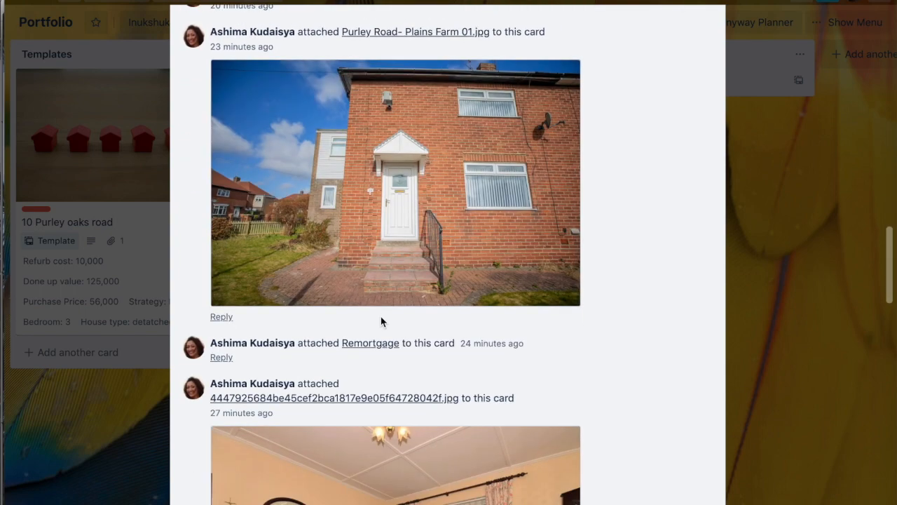
{"action": "scroll", "coordinate": [381, 319], "scroll_direction": "down", "scroll_amount": 15}
{"action": "scroll", "coordinate": [382, 322], "scroll_direction": "down", "scroll_amount": 2}
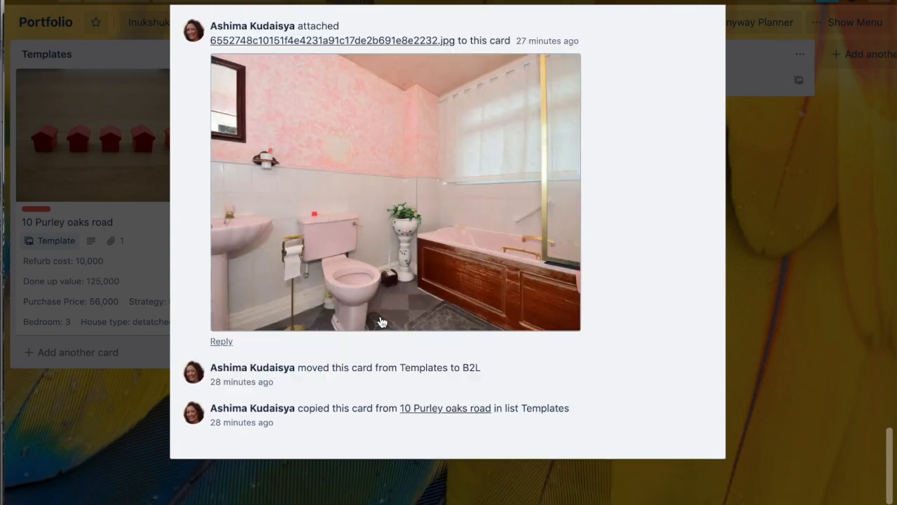
{"action": "scroll", "coordinate": [382, 322], "scroll_direction": "up", "scroll_amount": 10}
{"action": "scroll", "coordinate": [381, 320], "scroll_direction": "up", "scroll_amount": 10}
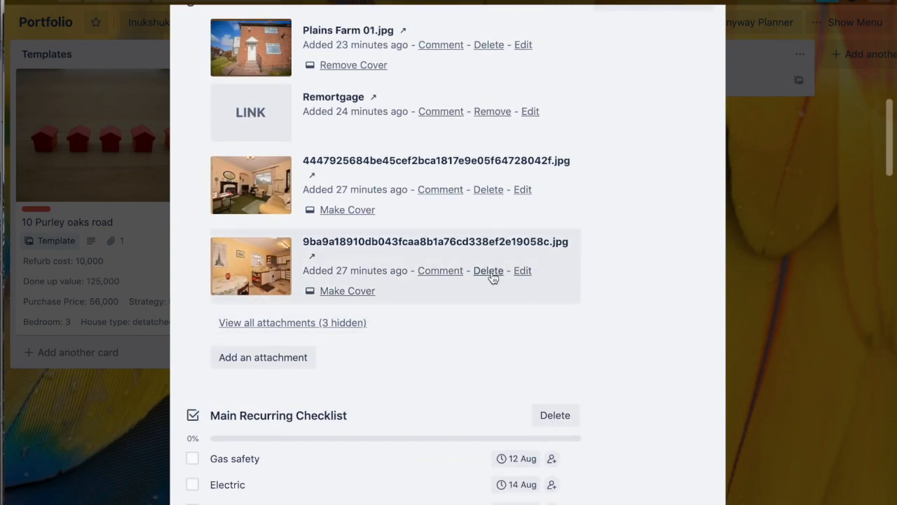
Step: Rename the kitchen photo attachment to kitchen-old
{"action": "left_click", "coordinate": [525, 274]}
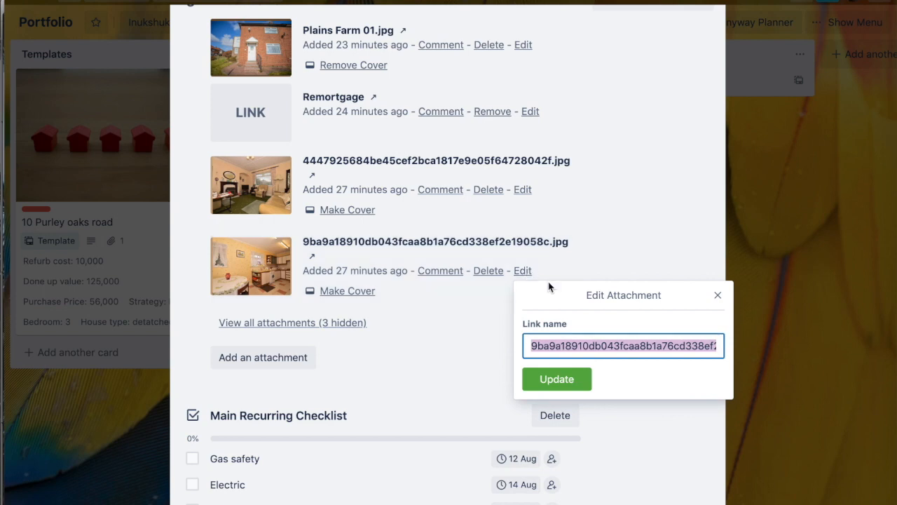
{"action": "type", "text": "kitxch"}
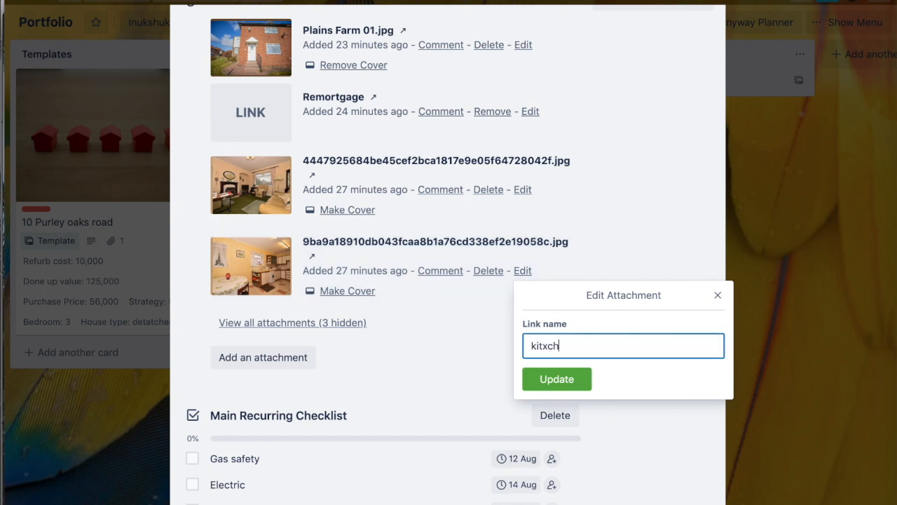
{"action": "type", "text": "itchen"}
{"action": "left_click", "coordinate": [561, 377]}
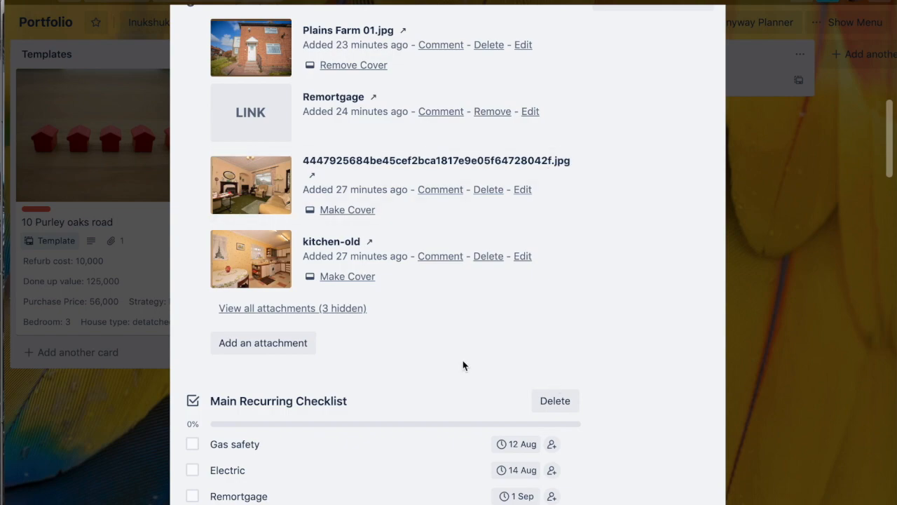
{"action": "scroll", "coordinate": [463, 365], "scroll_direction": "up", "scroll_amount": 10}
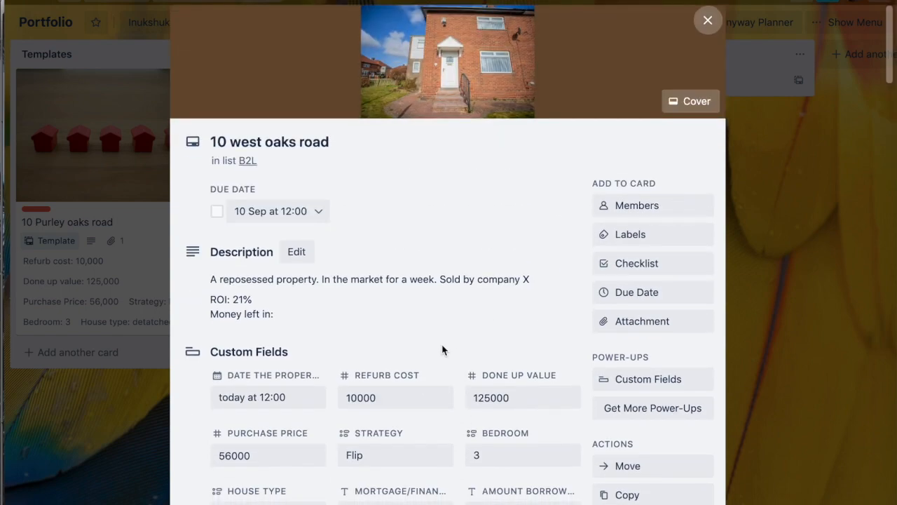
{"action": "scroll", "coordinate": [442, 349], "scroll_direction": "down", "scroll_amount": 10}
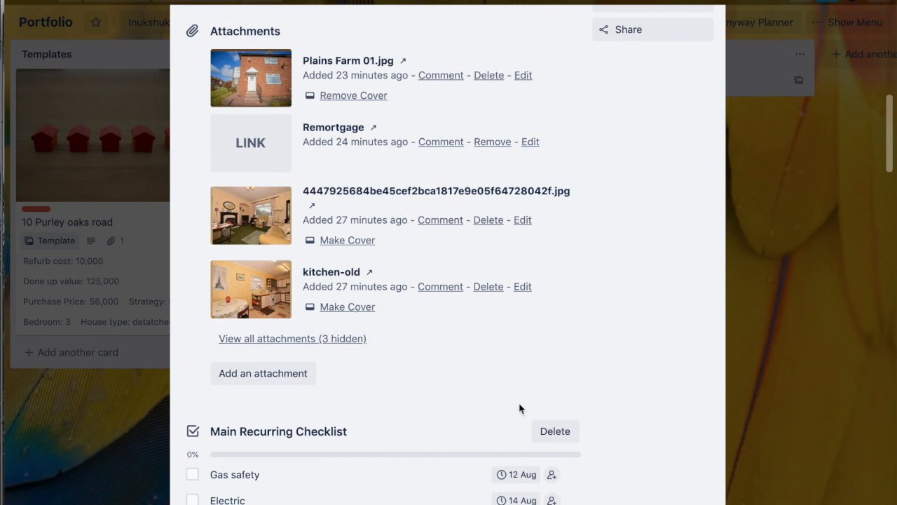
{"action": "scroll", "coordinate": [520, 408], "scroll_direction": "up", "scroll_amount": 10}
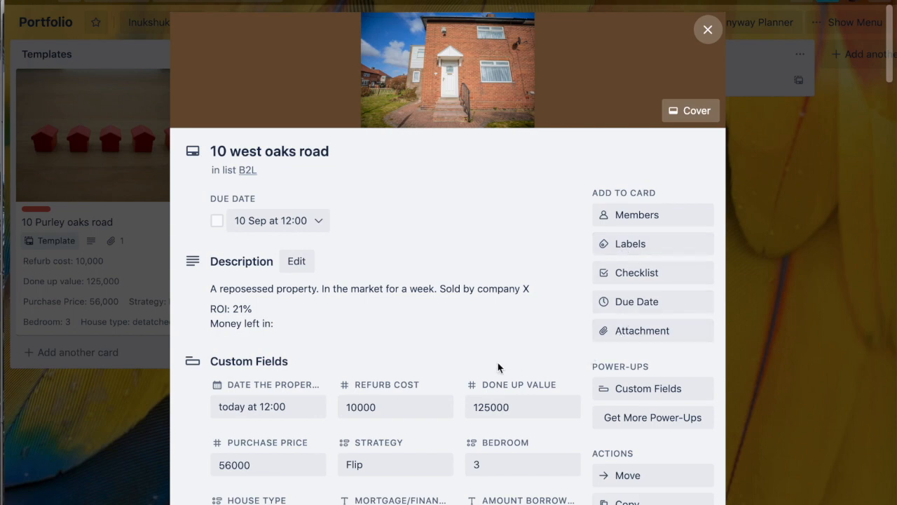
{"action": "scroll", "coordinate": [498, 368], "scroll_direction": "down", "scroll_amount": 4}
{"action": "scroll", "coordinate": [498, 364], "scroll_direction": "down", "scroll_amount": 3}
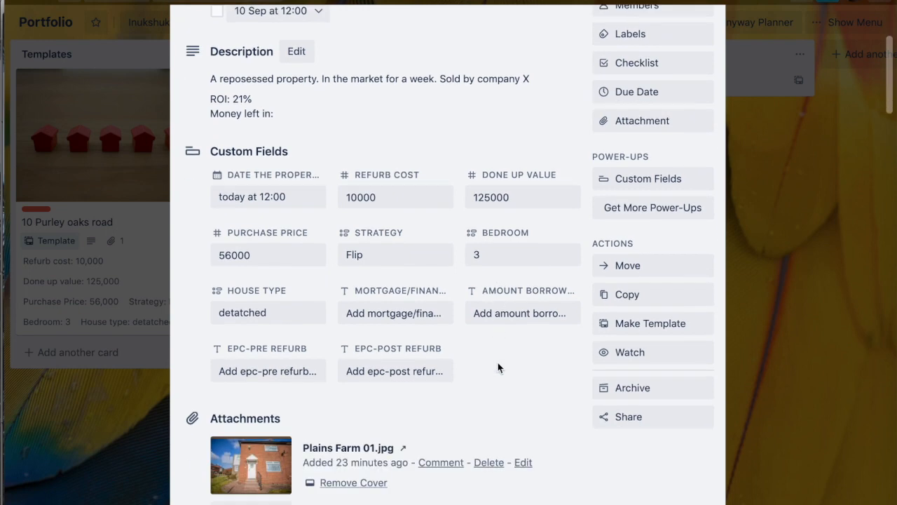
{"action": "scroll", "coordinate": [498, 368], "scroll_direction": "down", "scroll_amount": 2}
{"action": "scroll", "coordinate": [497, 367], "scroll_direction": "up", "scroll_amount": 8}
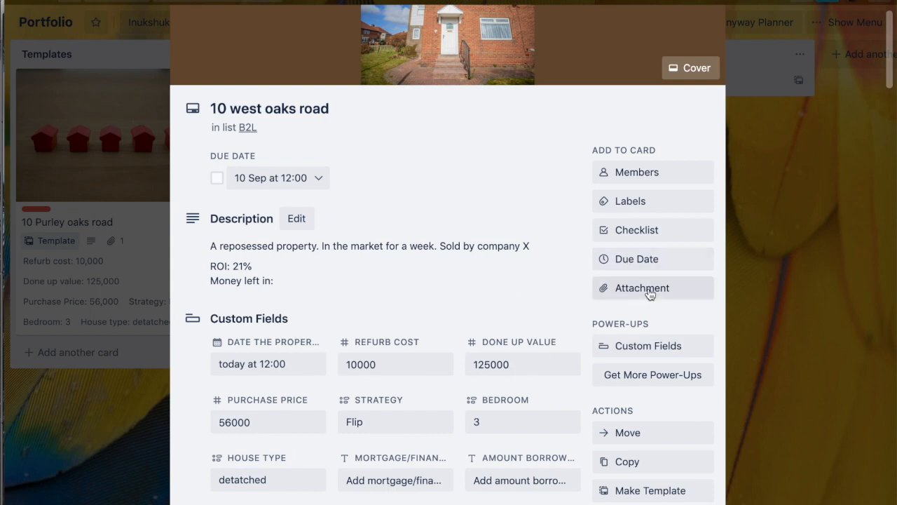
{"action": "left_click", "coordinate": [647, 288]}
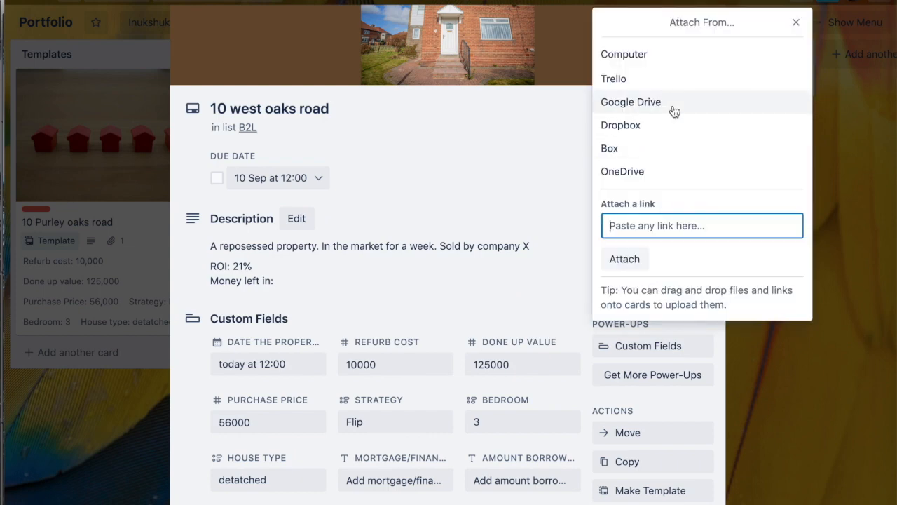
{"action": "left_click", "coordinate": [796, 22]}
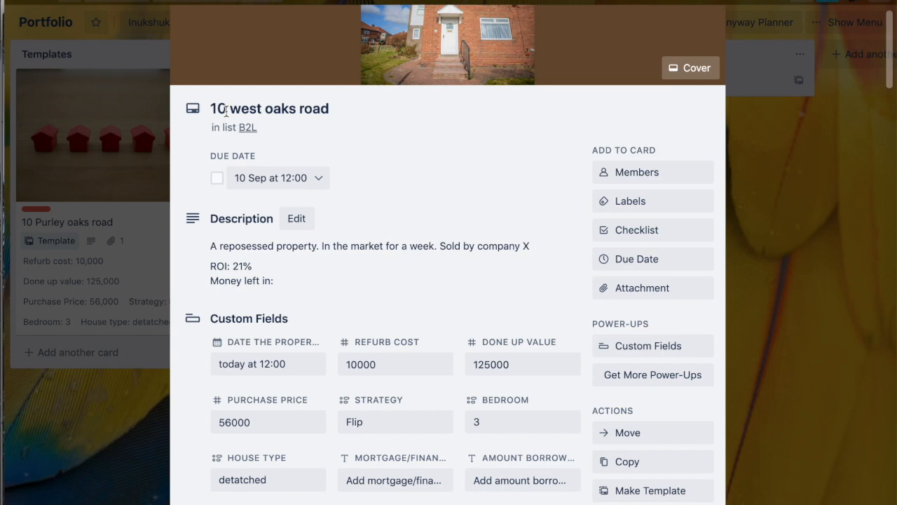
{"action": "left_click", "coordinate": [634, 288]}
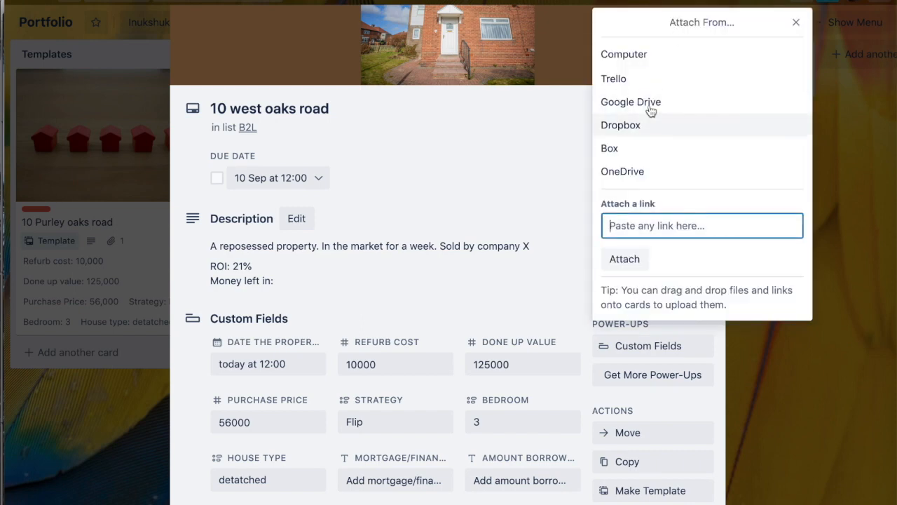
{"action": "left_click", "coordinate": [519, 178]}
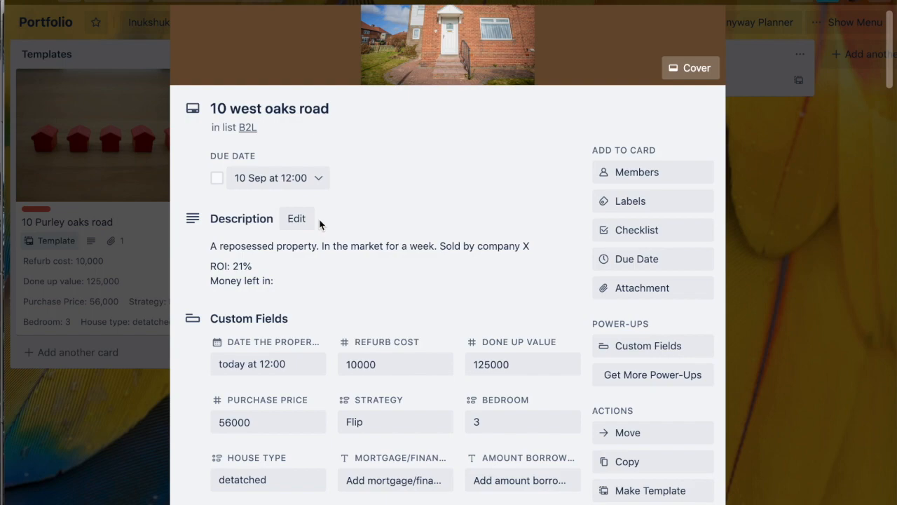
{"action": "scroll", "coordinate": [429, 256], "scroll_direction": "up", "scroll_amount": 1}
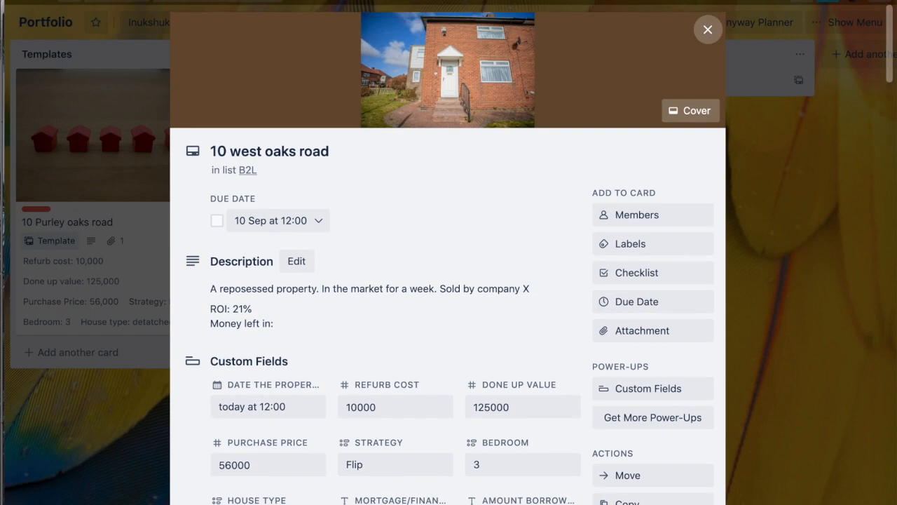
{"action": "left_click", "coordinate": [709, 28]}
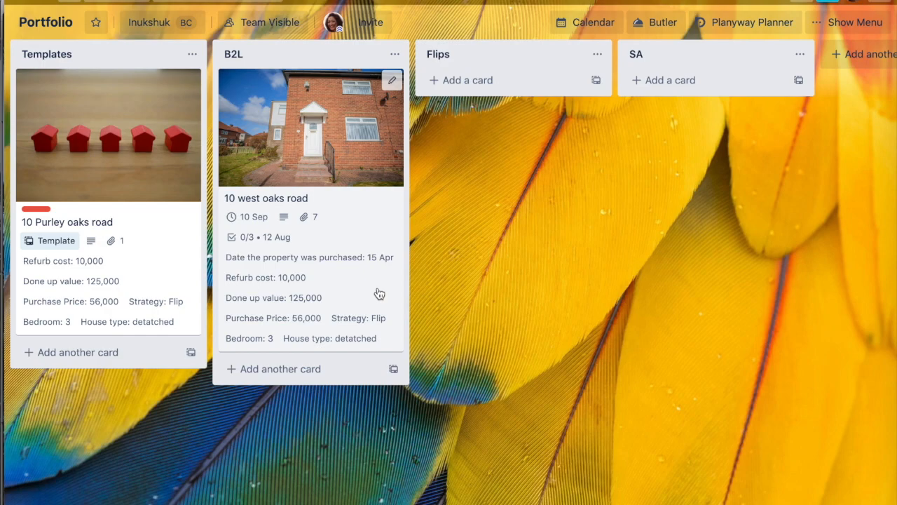
{"action": "left_click", "coordinate": [263, 202]}
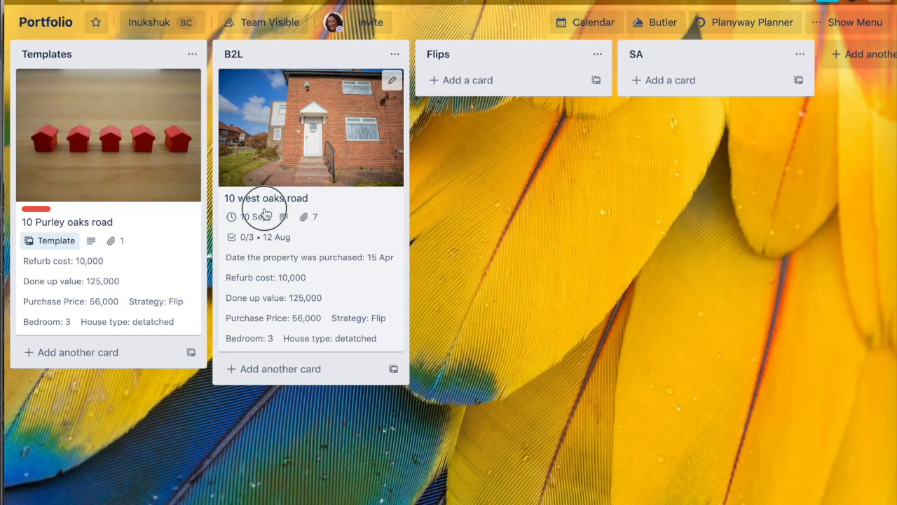
{"action": "scroll", "coordinate": [416, 293], "scroll_direction": "down", "scroll_amount": 2}
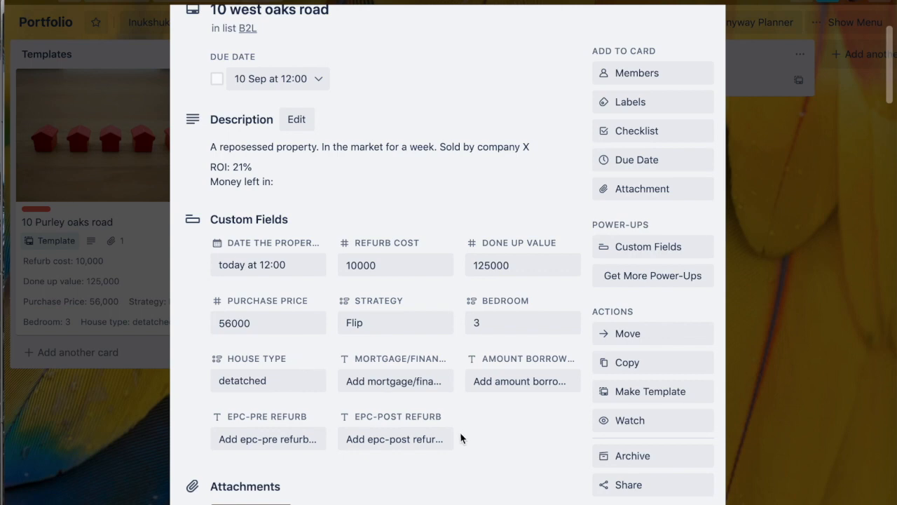
{"action": "scroll", "coordinate": [380, 372], "scroll_direction": "down", "scroll_amount": 8}
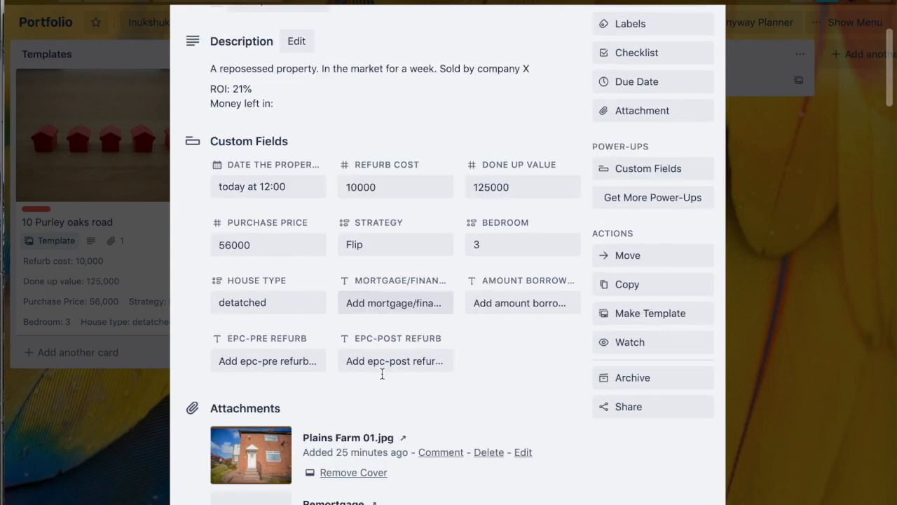
{"action": "scroll", "coordinate": [509, 194], "scroll_direction": "up", "scroll_amount": 10}
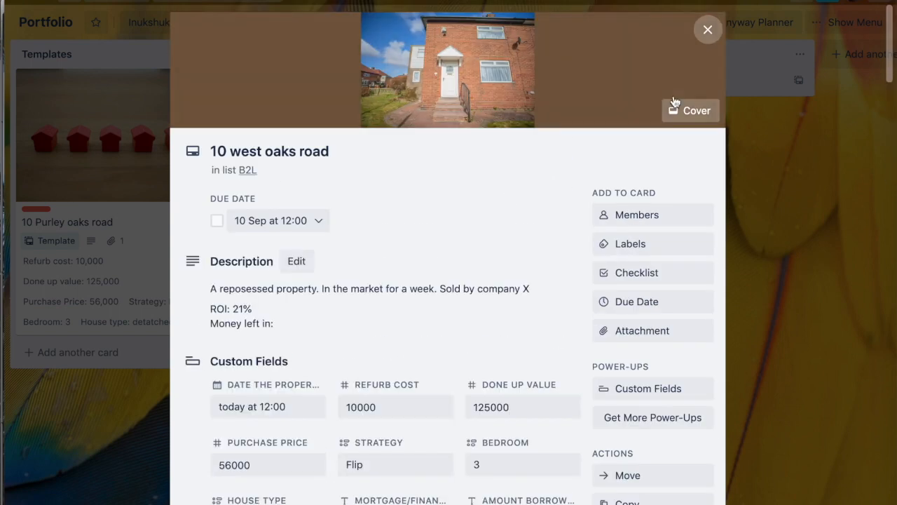
{"action": "left_click", "coordinate": [707, 28]}
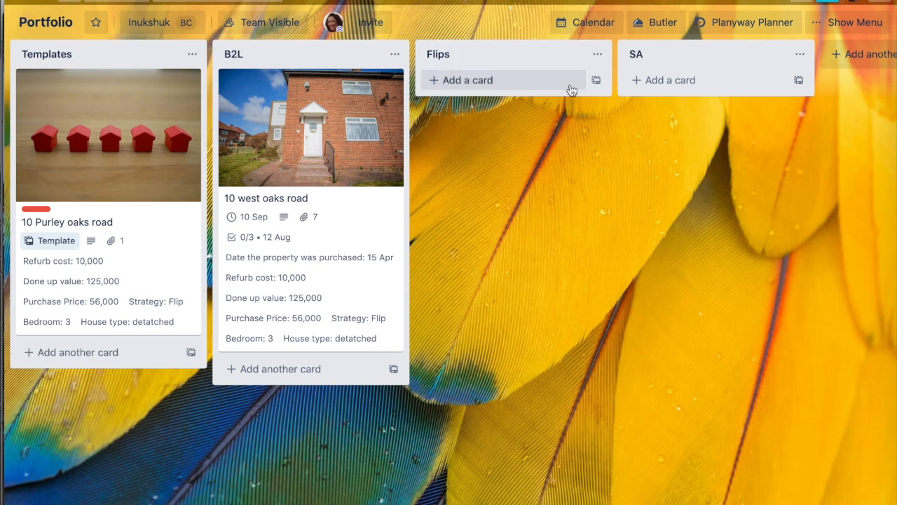
Step: Search the board's Power-Ups directory for calen, then close the directory
{"action": "left_click", "coordinate": [849, 22]}
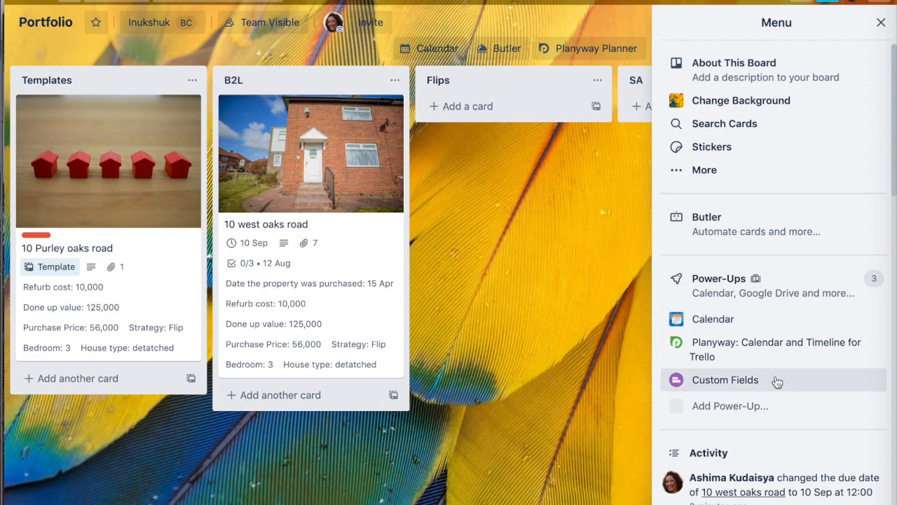
{"action": "left_click", "coordinate": [741, 283]}
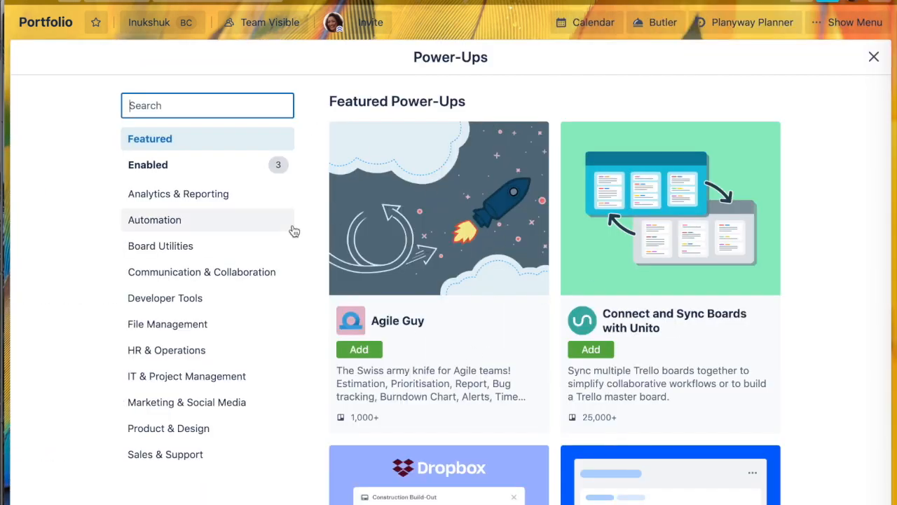
{"action": "type", "text": "ca"}
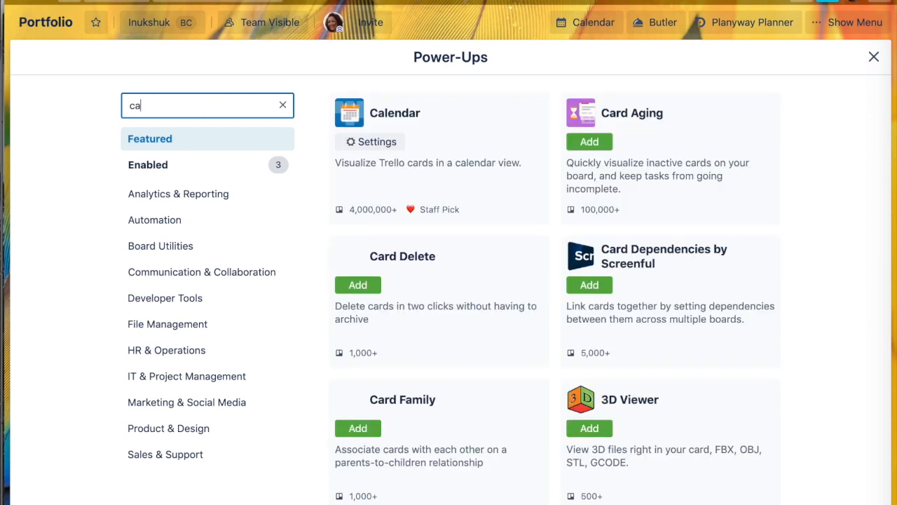
{"action": "type", "text": "len"}
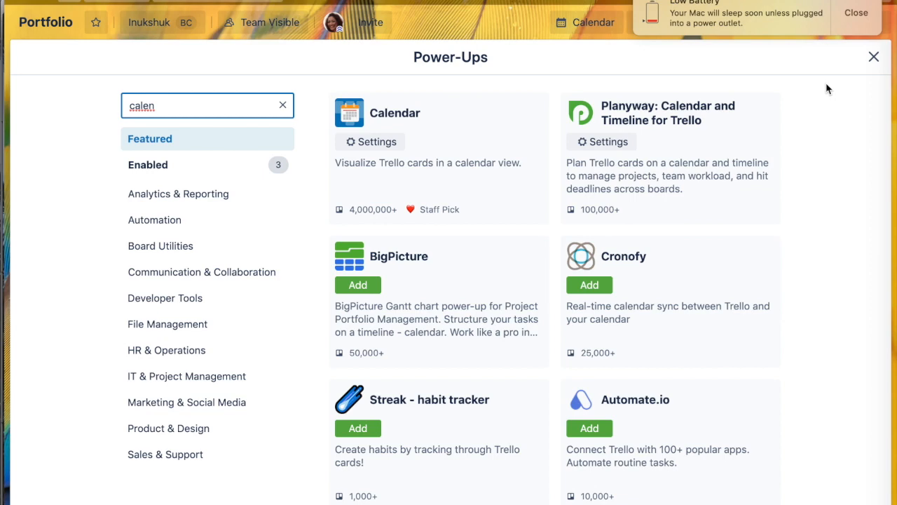
{"action": "left_click", "coordinate": [874, 57]}
{"action": "left_click", "coordinate": [857, 13]}
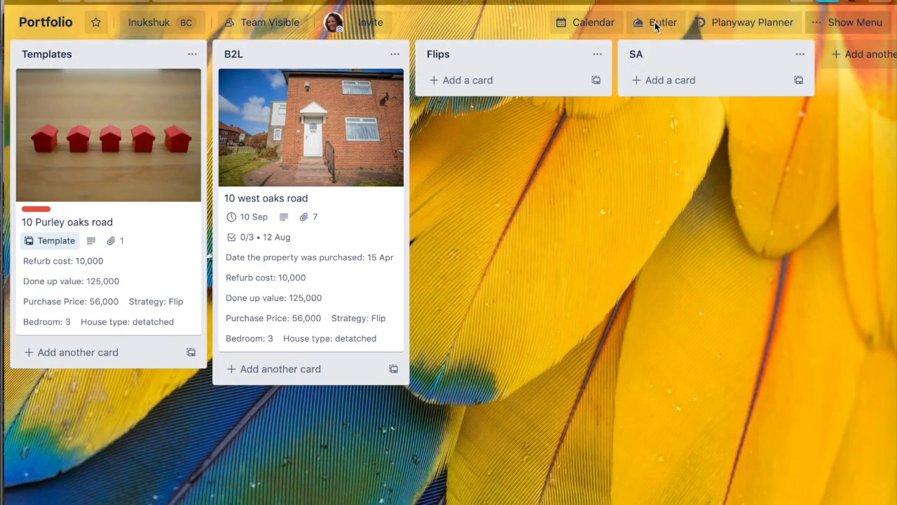
Step: Open the board calendar and browse to August 2020 to view the checklist due items, then close it
{"action": "left_click", "coordinate": [586, 23]}
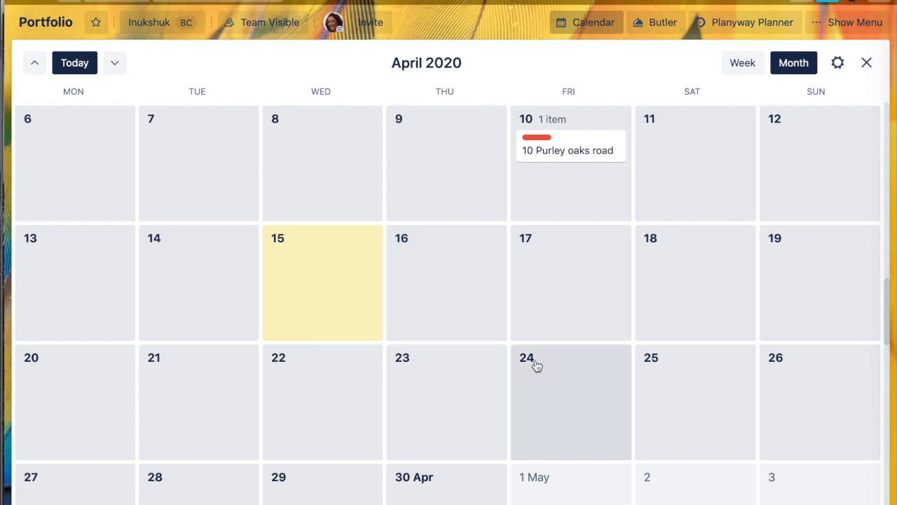
{"action": "scroll", "coordinate": [537, 198], "scroll_direction": "down", "scroll_amount": 4}
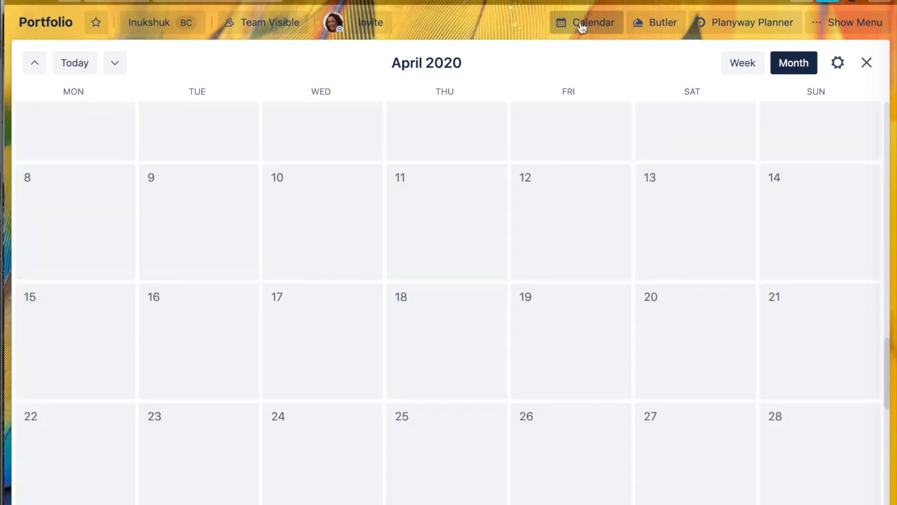
{"action": "left_click", "coordinate": [582, 26]}
{"action": "left_click", "coordinate": [116, 63]}
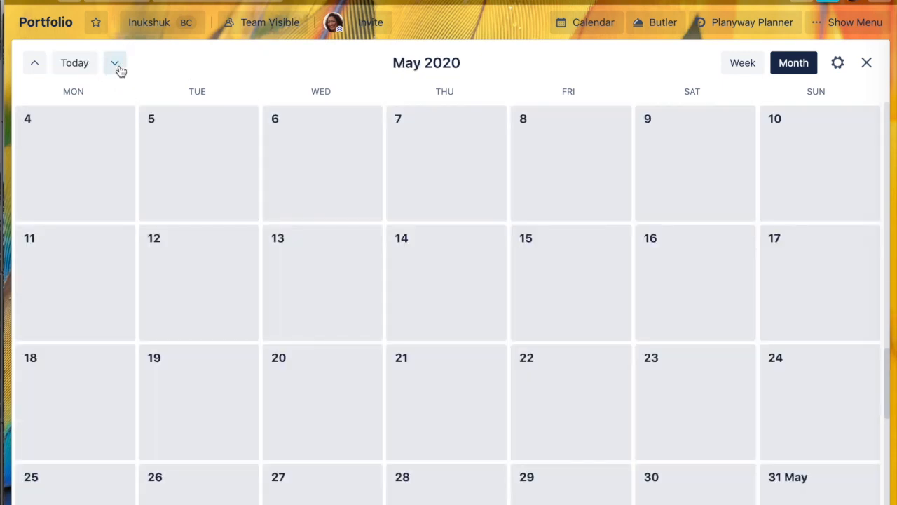
{"action": "scroll", "coordinate": [243, 255], "scroll_direction": "down", "scroll_amount": 10}
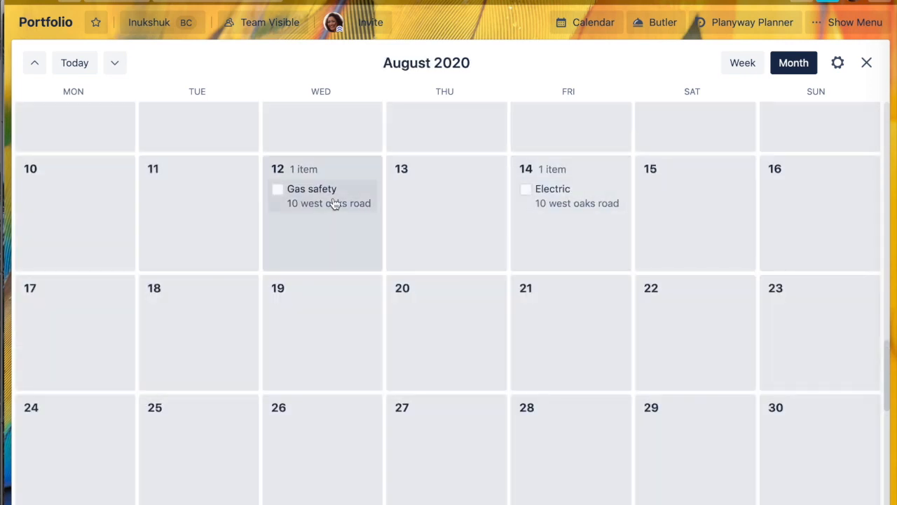
{"action": "scroll", "coordinate": [546, 210], "scroll_direction": "up", "scroll_amount": 2}
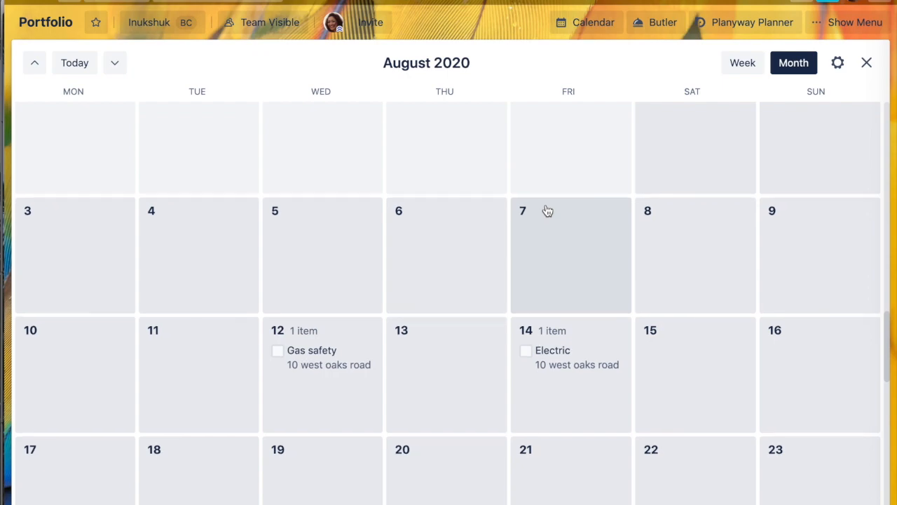
{"action": "left_click", "coordinate": [868, 65]}
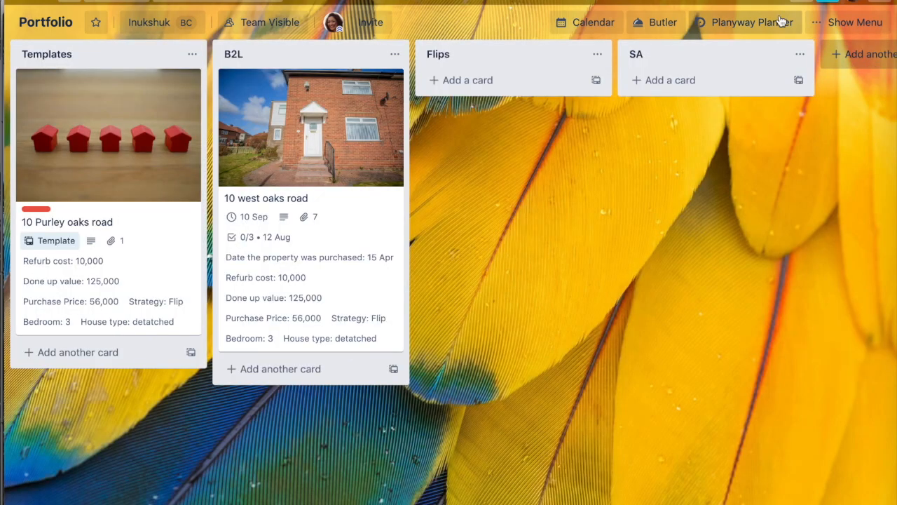
{"action": "left_click", "coordinate": [777, 23]}
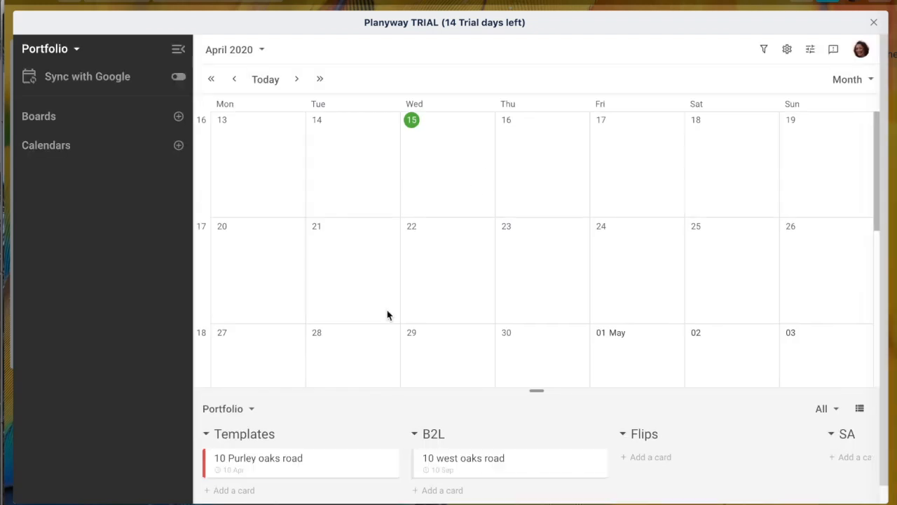
{"action": "scroll", "coordinate": [401, 390], "scroll_direction": "down", "scroll_amount": 1}
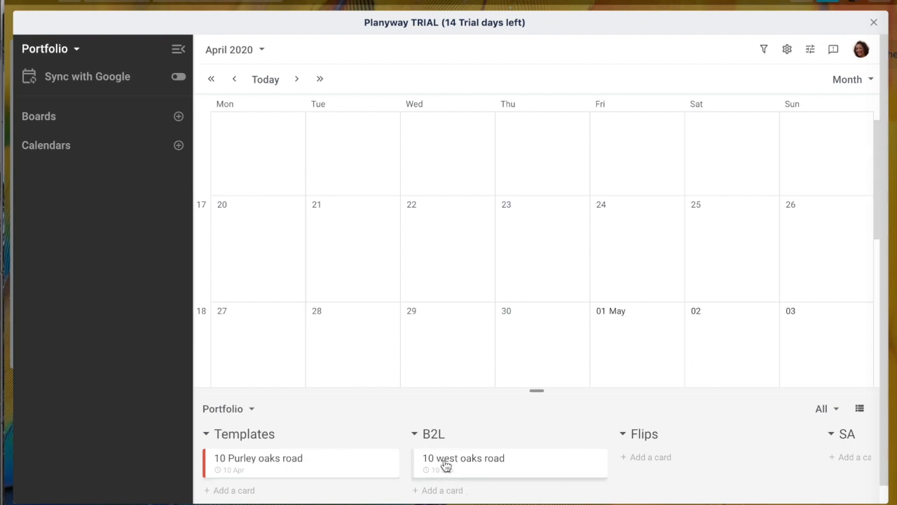
{"action": "scroll", "coordinate": [477, 479], "scroll_direction": "down", "scroll_amount": 1}
{"action": "left_click", "coordinate": [477, 442]}
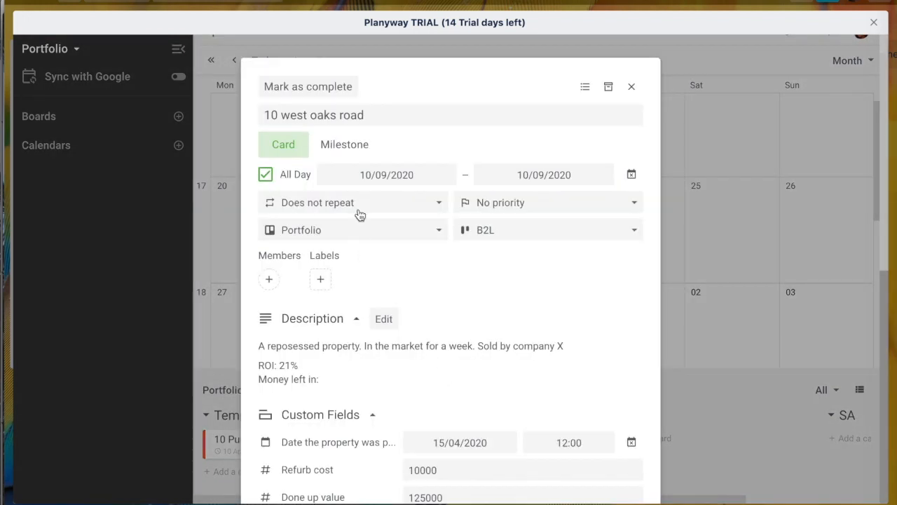
{"action": "scroll", "coordinate": [373, 375], "scroll_direction": "down", "scroll_amount": 2}
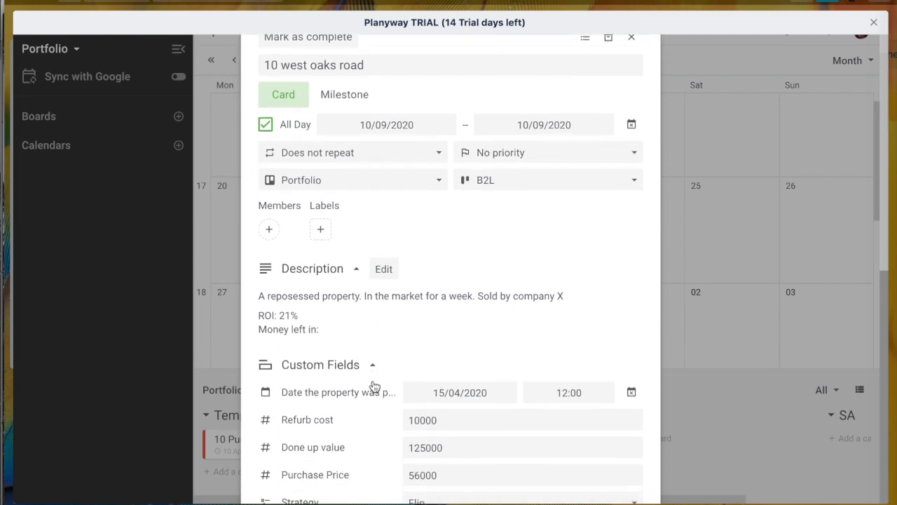
{"action": "scroll", "coordinate": [373, 385], "scroll_direction": "down", "scroll_amount": 1}
{"action": "scroll", "coordinate": [373, 386], "scroll_direction": "up", "scroll_amount": 3}
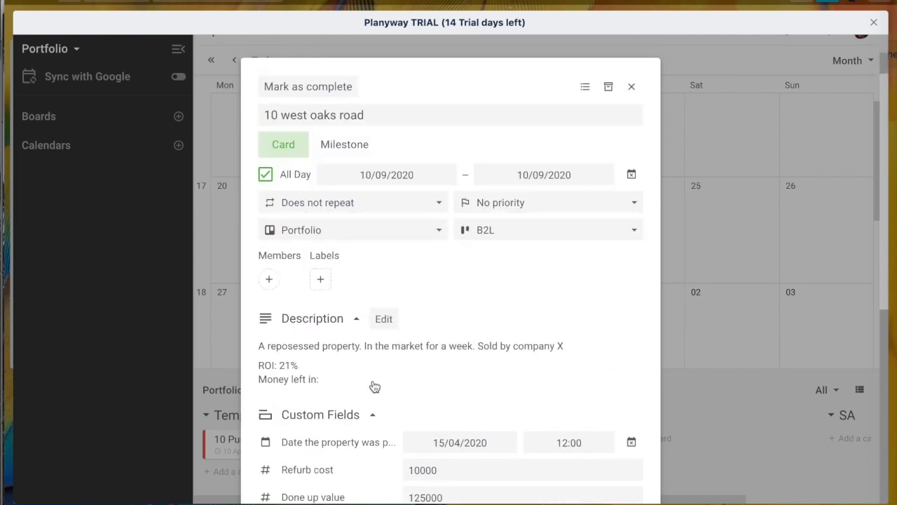
{"action": "left_click", "coordinate": [427, 200]}
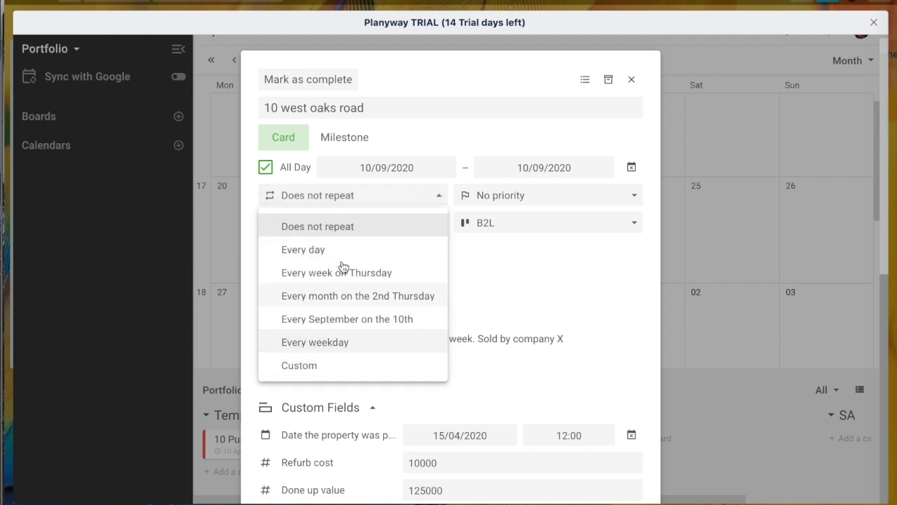
{"action": "left_click", "coordinate": [528, 290]}
{"action": "scroll", "coordinate": [528, 290], "scroll_direction": "down", "scroll_amount": 5}
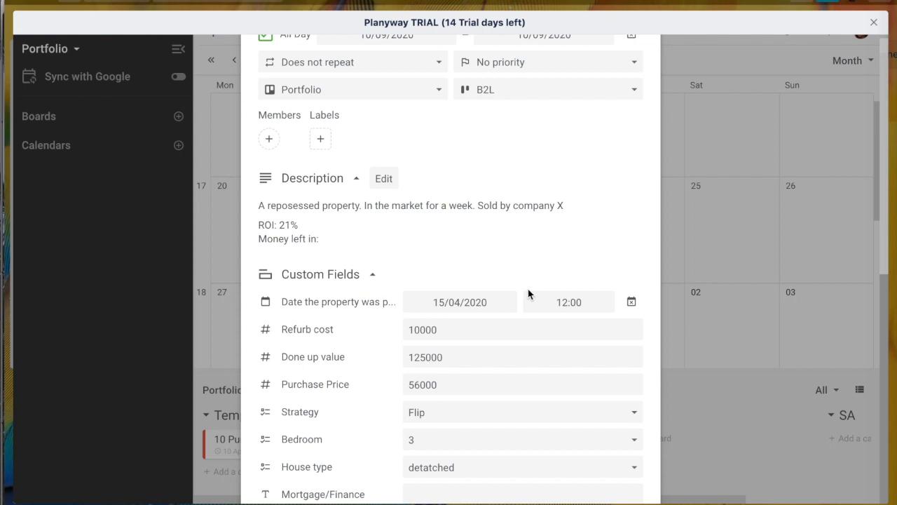
{"action": "scroll", "coordinate": [528, 294], "scroll_direction": "down", "scroll_amount": 2}
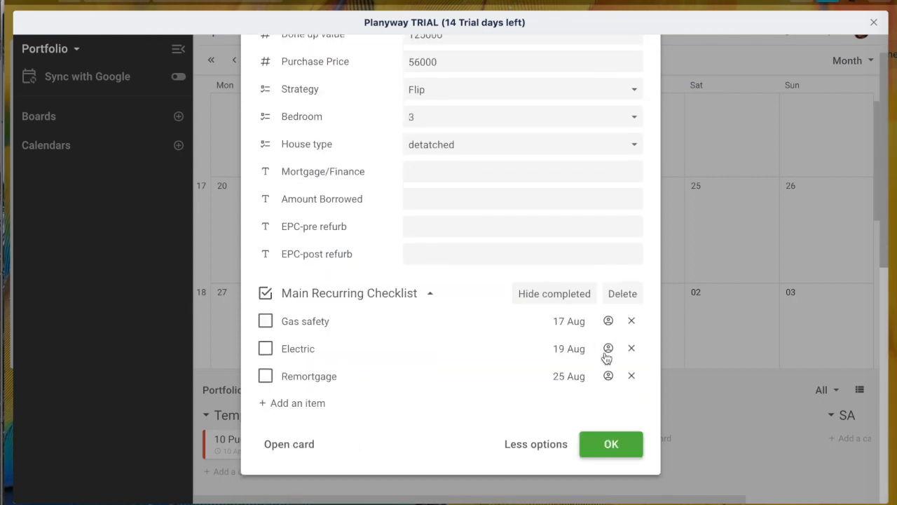
{"action": "left_click", "coordinate": [567, 322]}
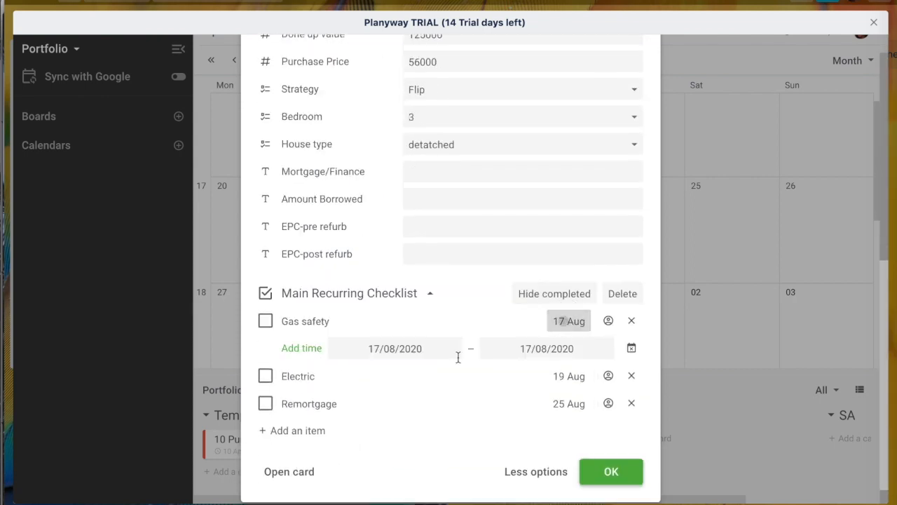
{"action": "left_click", "coordinate": [632, 349]}
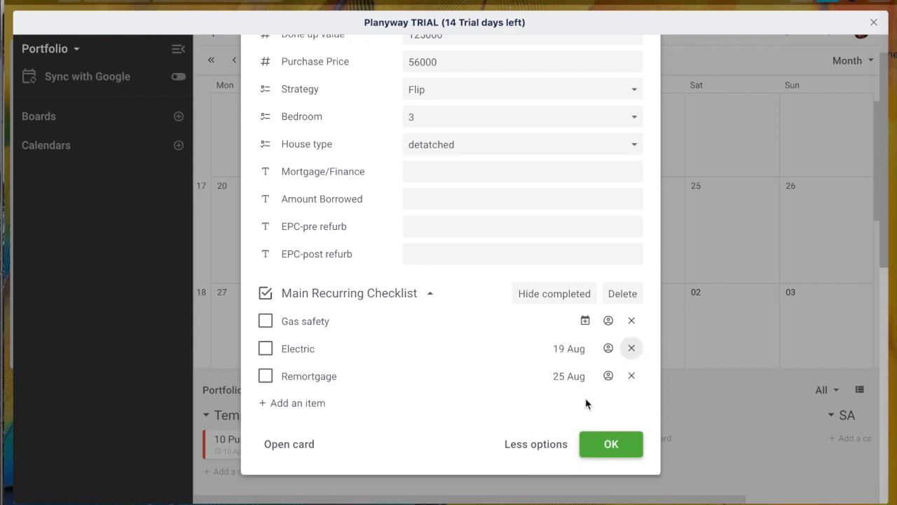
{"action": "left_click", "coordinate": [587, 320]}
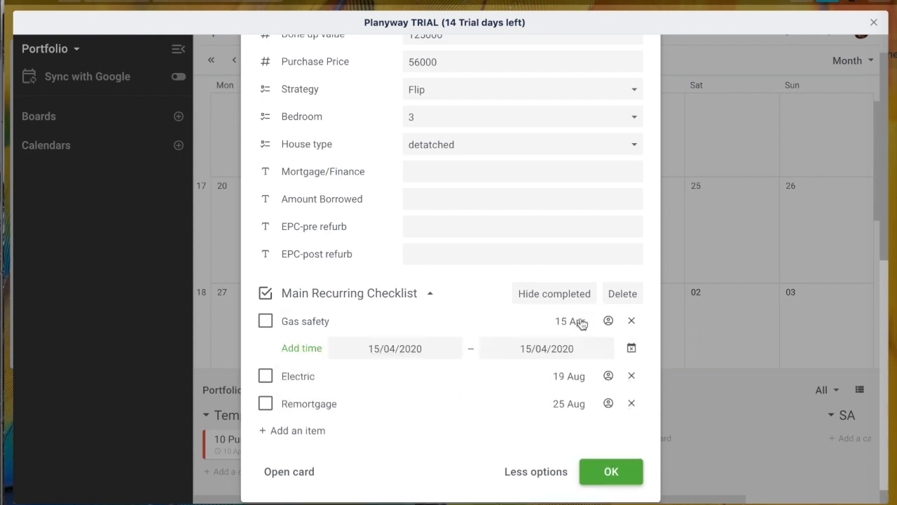
{"action": "left_click", "coordinate": [614, 471]}
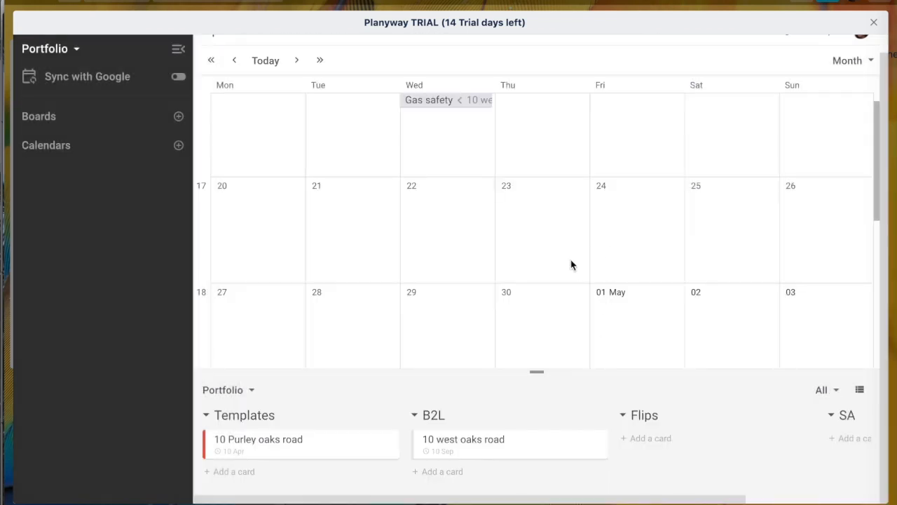
Step: Check the Gas safety item in the April 2020 calendar, then close Planyway Planner
{"action": "scroll", "coordinate": [571, 265], "scroll_direction": "up", "scroll_amount": 2}
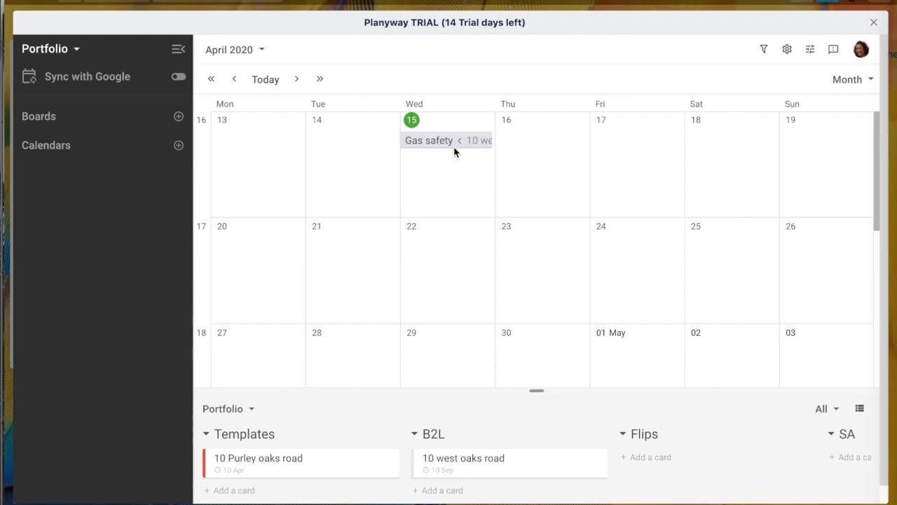
{"action": "mouse_move", "coordinate": [461, 146]}
{"action": "scroll", "coordinate": [492, 197], "scroll_direction": "down", "scroll_amount": 5}
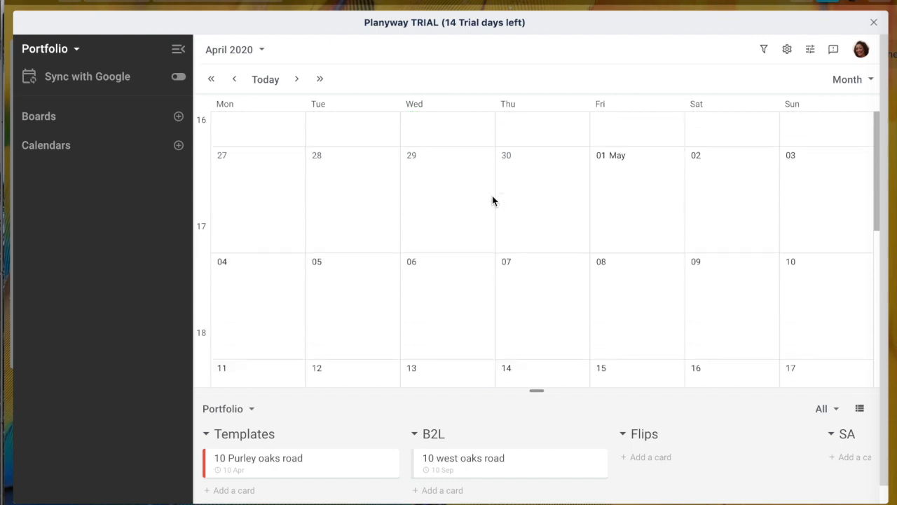
{"action": "scroll", "coordinate": [552, 163], "scroll_direction": "up", "scroll_amount": 5}
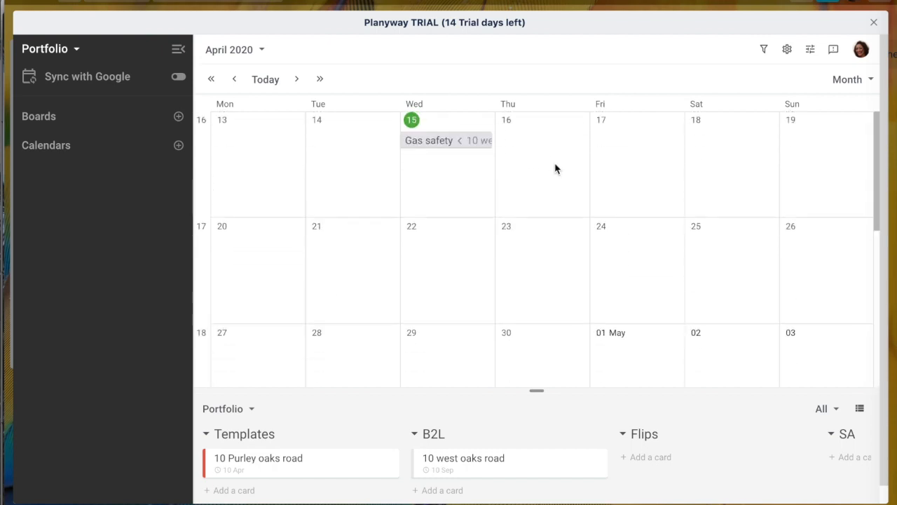
{"action": "left_click", "coordinate": [874, 23]}
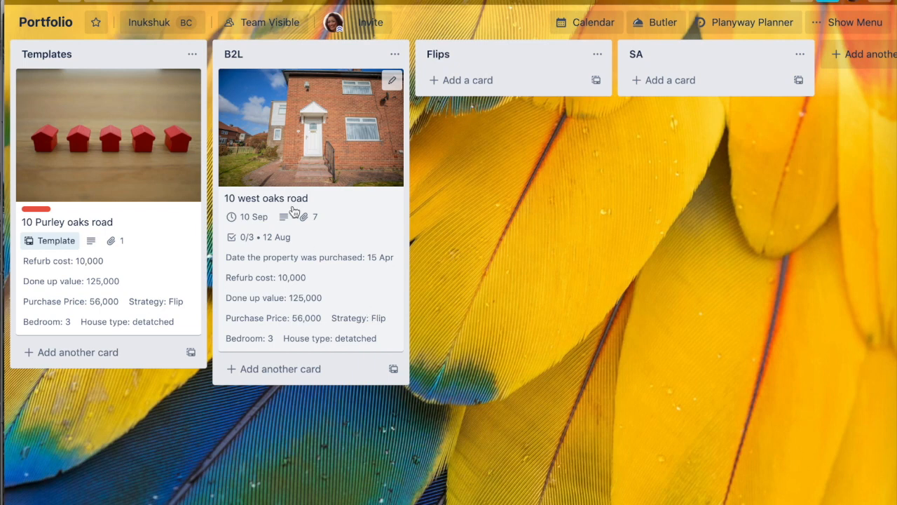
{"action": "left_click", "coordinate": [347, 252]}
{"action": "scroll", "coordinate": [347, 251], "scroll_direction": "down", "scroll_amount": 5}
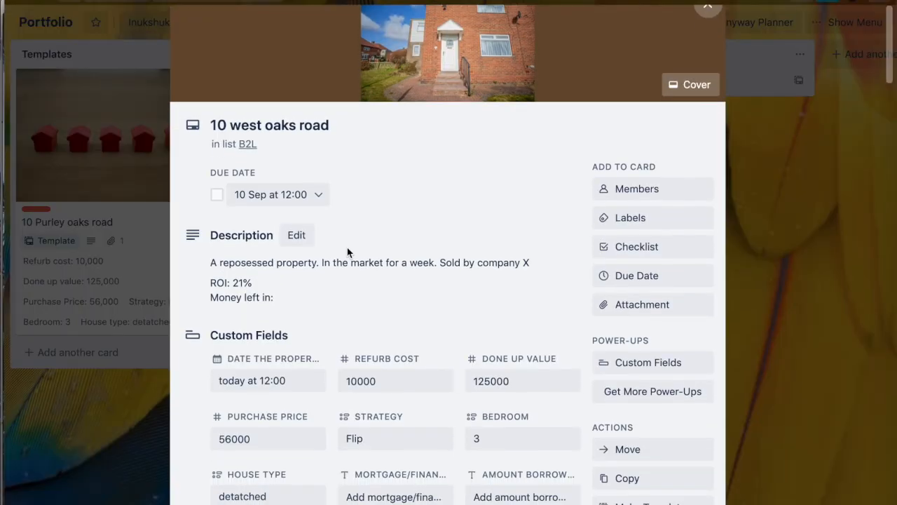
{"action": "scroll", "coordinate": [347, 249], "scroll_direction": "down", "scroll_amount": 10}
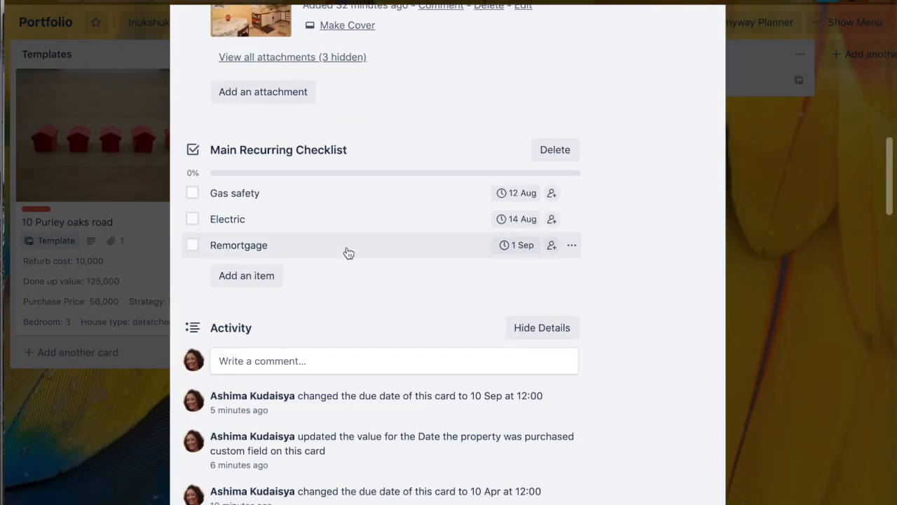
{"action": "scroll", "coordinate": [347, 252], "scroll_direction": "down", "scroll_amount": 5}
{"action": "scroll", "coordinate": [348, 258], "scroll_direction": "up", "scroll_amount": 20}
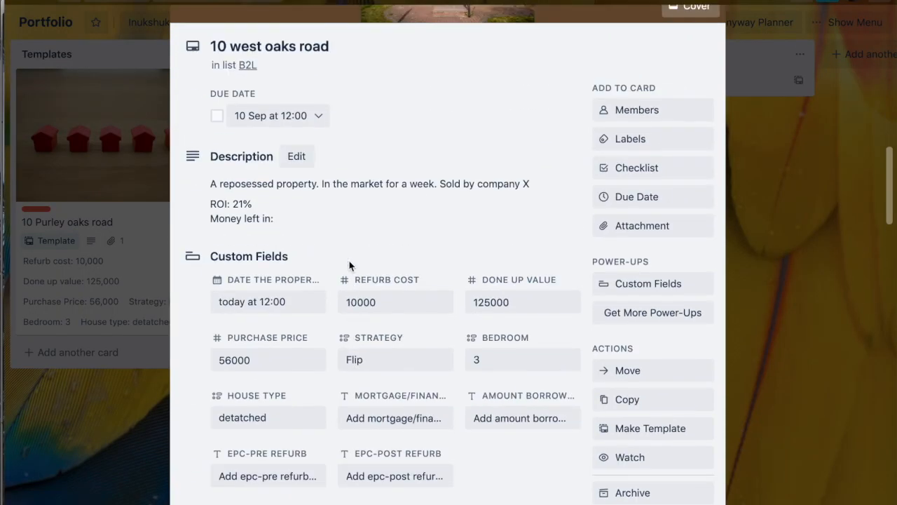
{"action": "scroll", "coordinate": [349, 262], "scroll_direction": "up", "scroll_amount": 1}
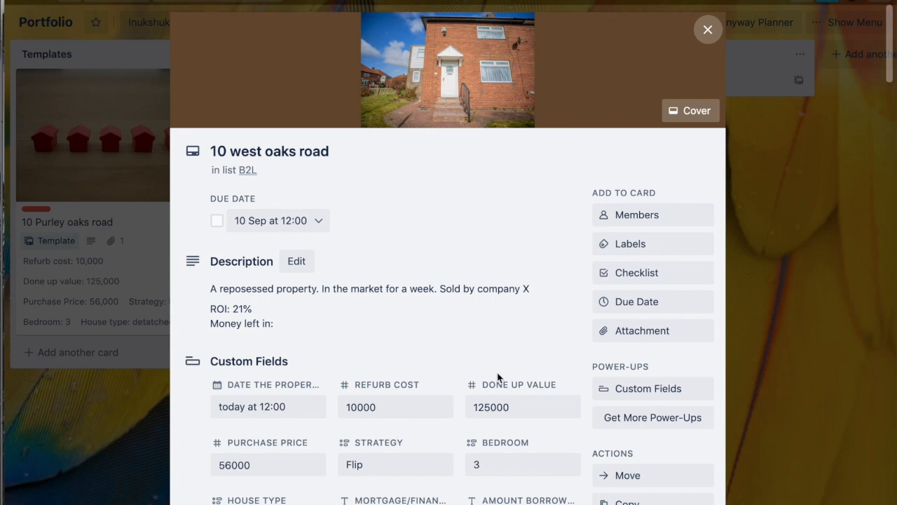
{"action": "scroll", "coordinate": [498, 377], "scroll_direction": "down", "scroll_amount": 2}
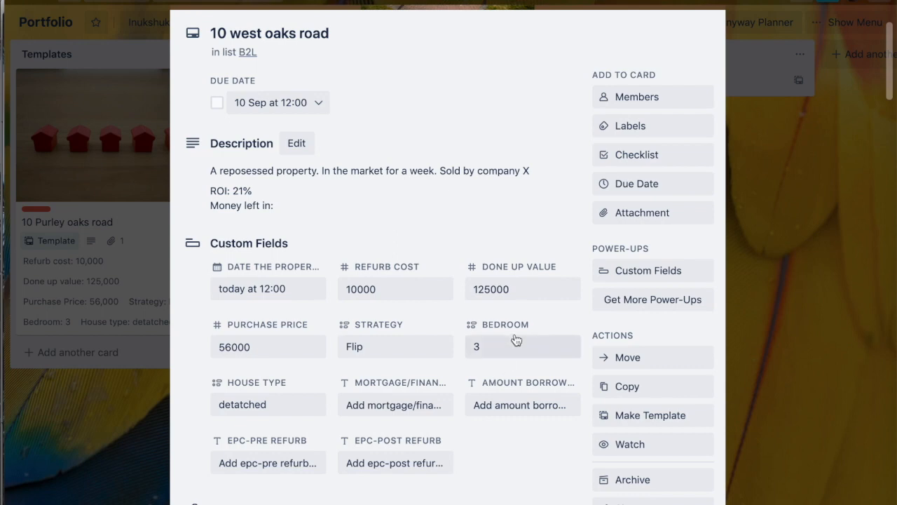
{"action": "scroll", "coordinate": [520, 266], "scroll_direction": "up", "scroll_amount": 2}
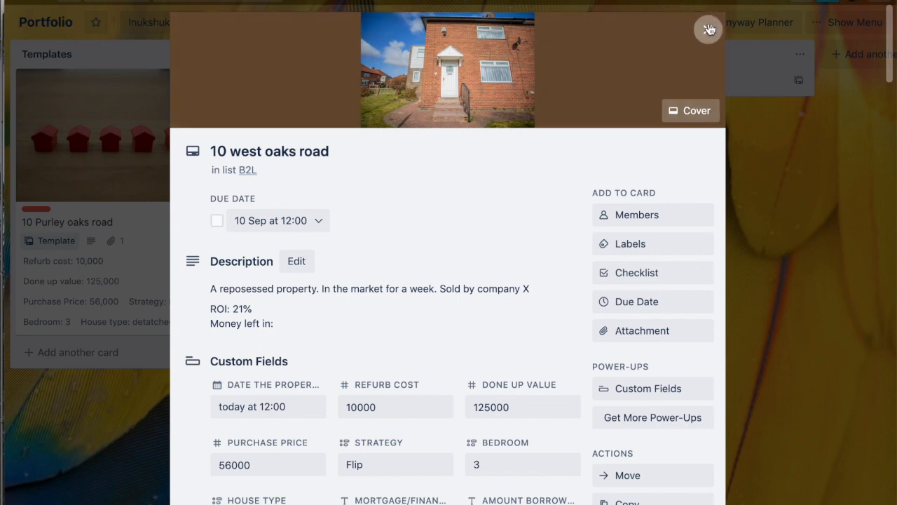
{"action": "left_click", "coordinate": [709, 30]}
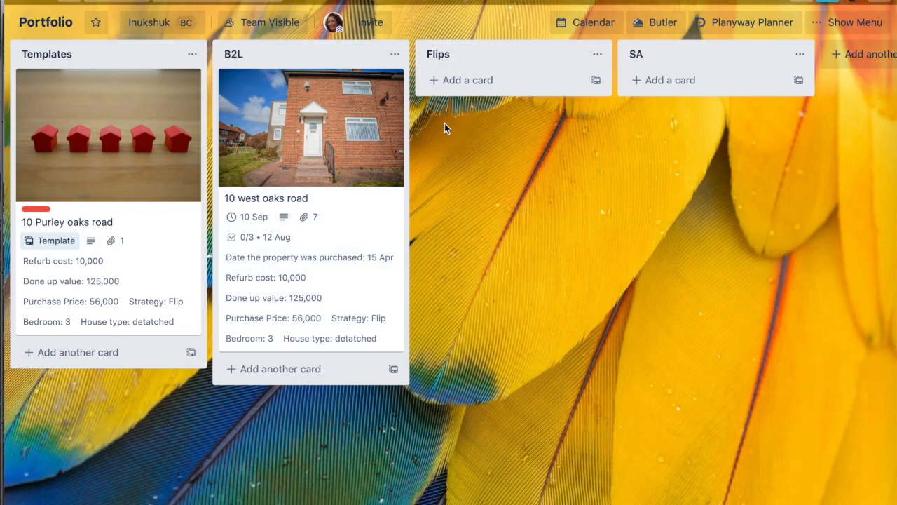